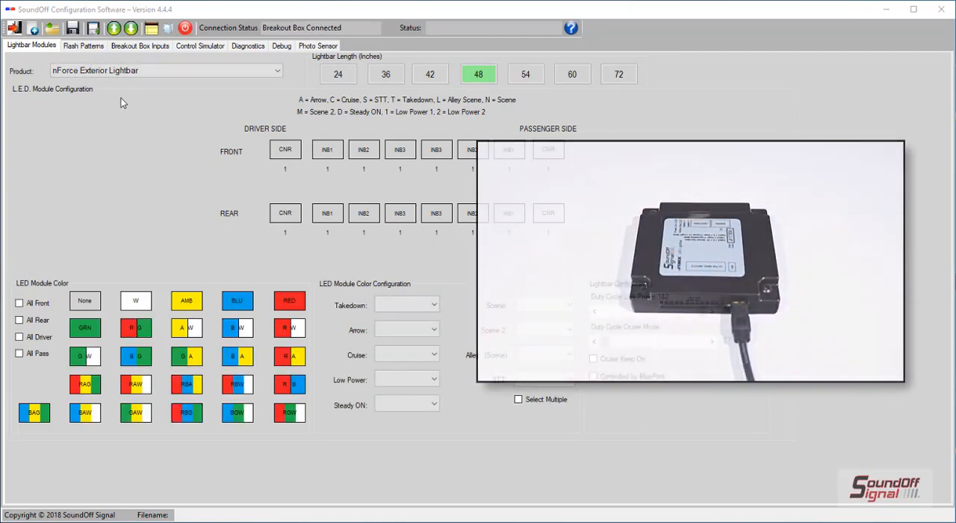
Step: Download the lightbar configuration from the connected breakout box without saving the current settings
left_click(131, 28)
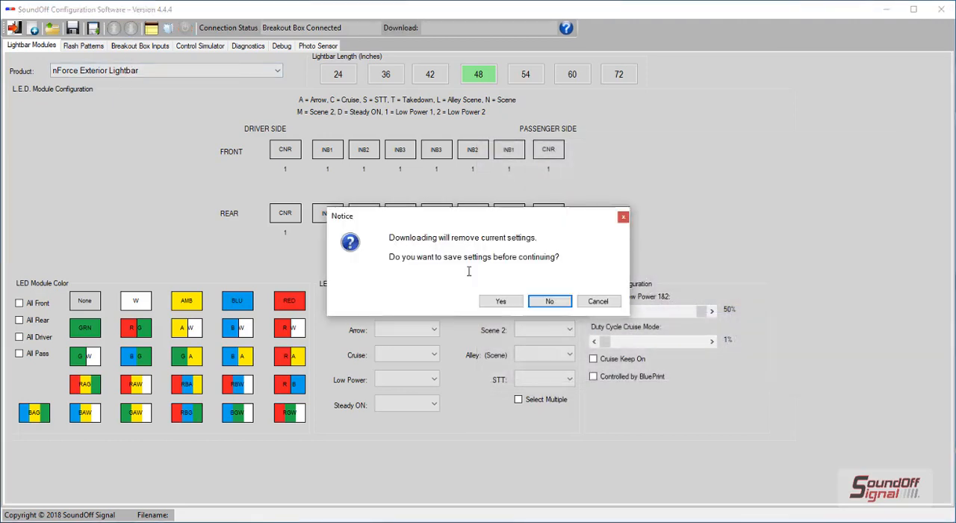
left_click(545, 303)
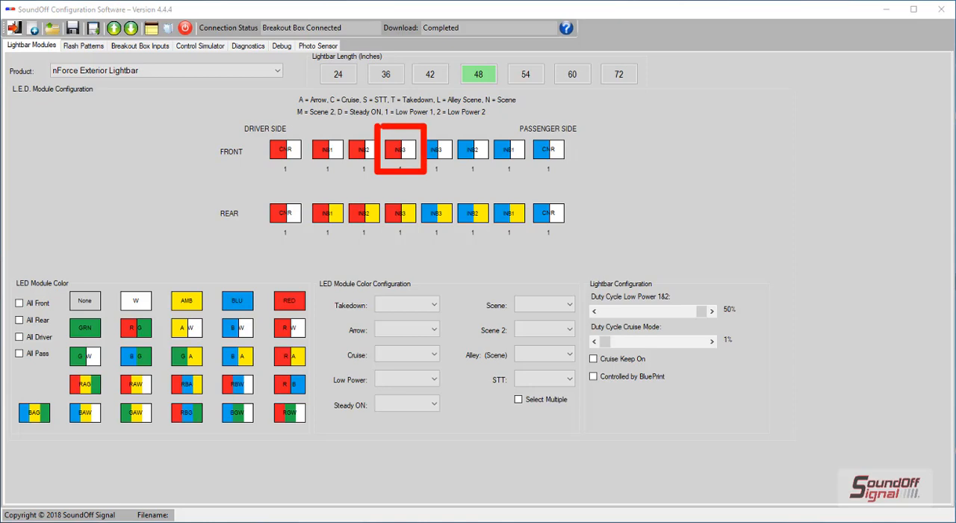
Step: Set the front driver inboard 3 module's Takedown color to White and its Cruise color to Red
left_click(404, 152)
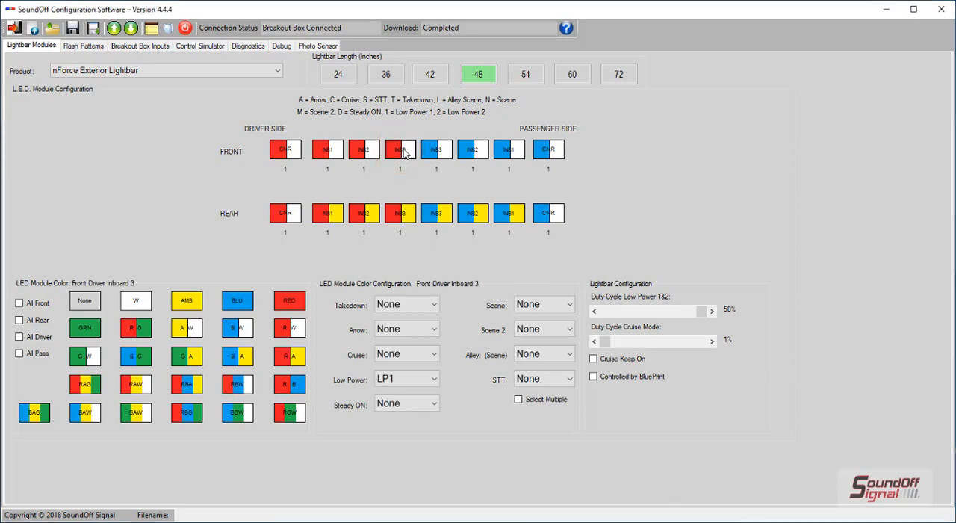
left_click(416, 306)
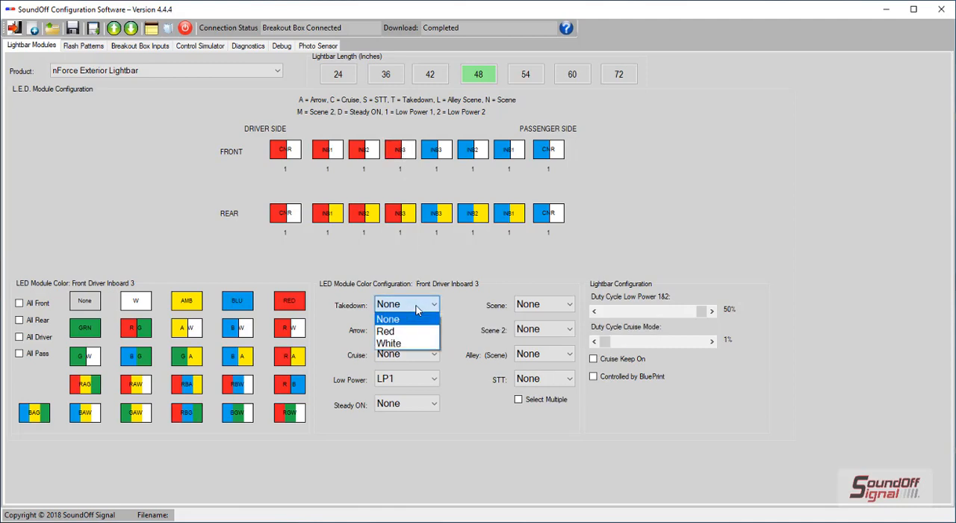
left_click(408, 344)
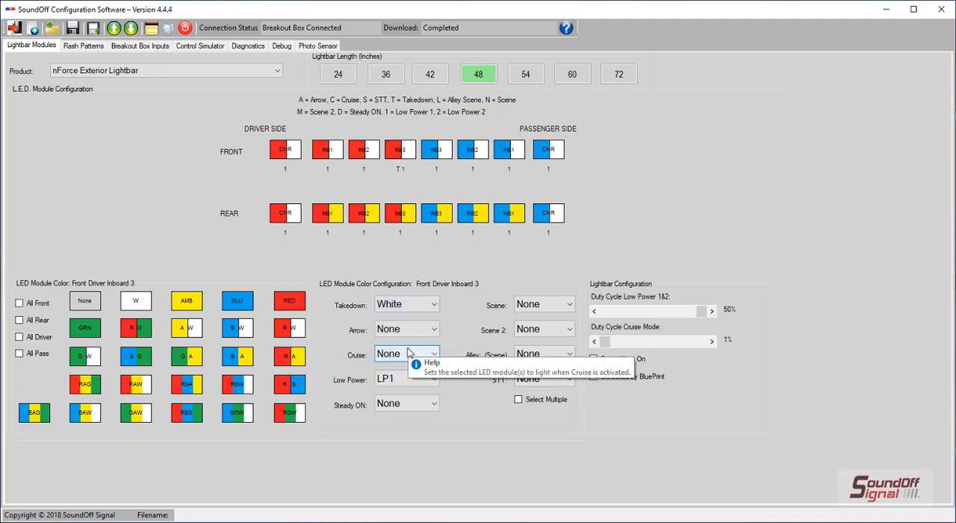
left_click(409, 353)
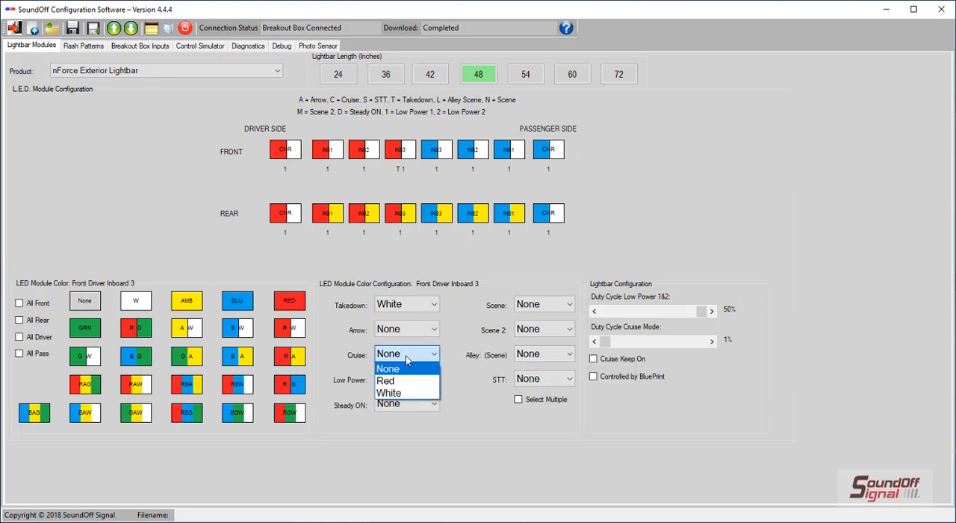
left_click(396, 386)
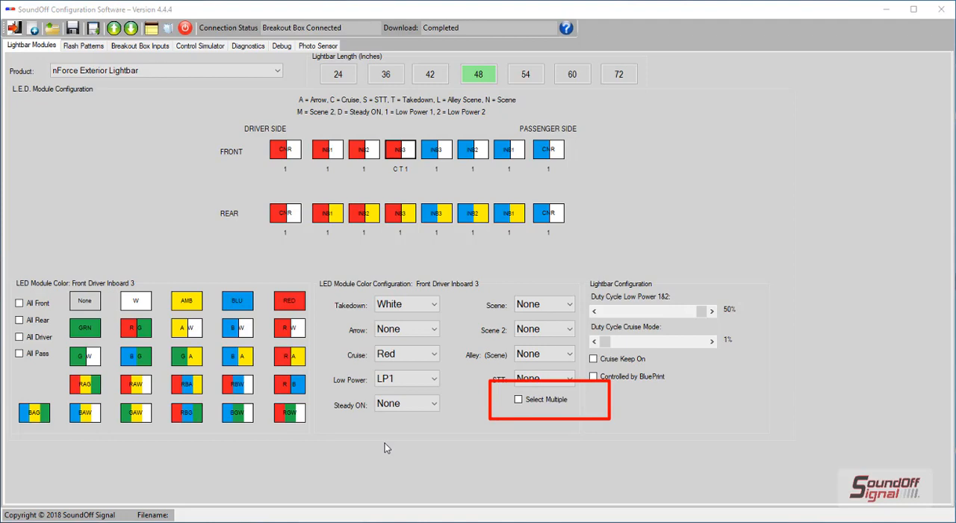
Step: Enable multiple selection, select all eight front modules, and set their Scene color to White
left_click(516, 402)
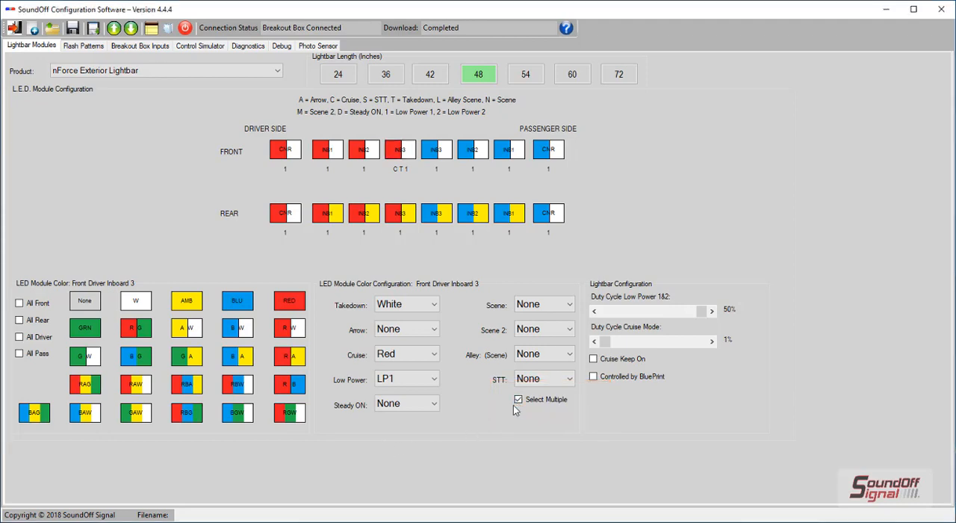
left_click(545, 155)
left_click(511, 153)
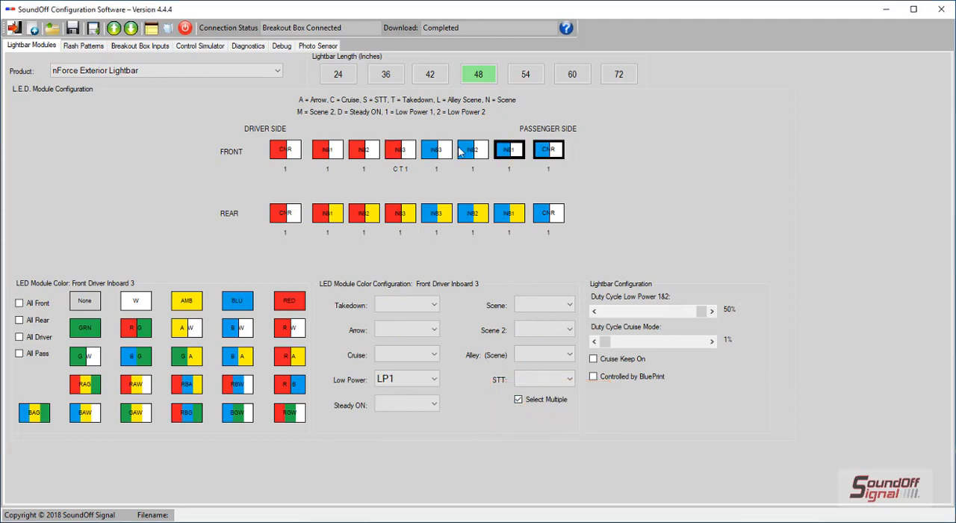
left_click(463, 151)
left_click(428, 153)
left_click(391, 155)
left_click(351, 154)
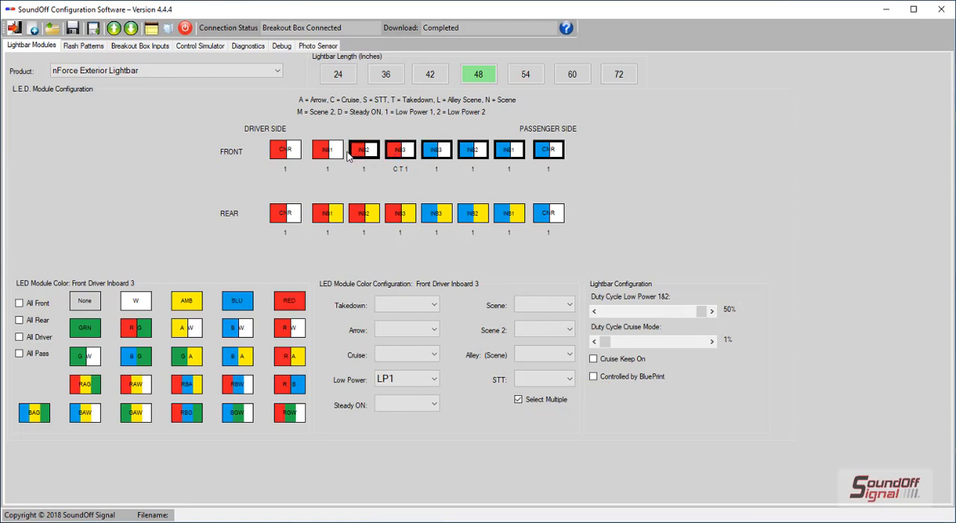
left_click(329, 153)
left_click(292, 155)
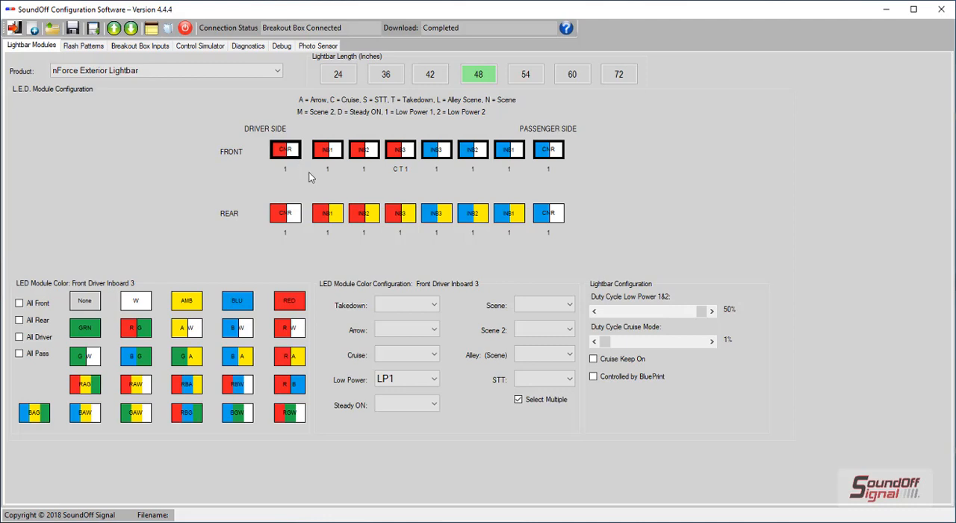
left_click(525, 304)
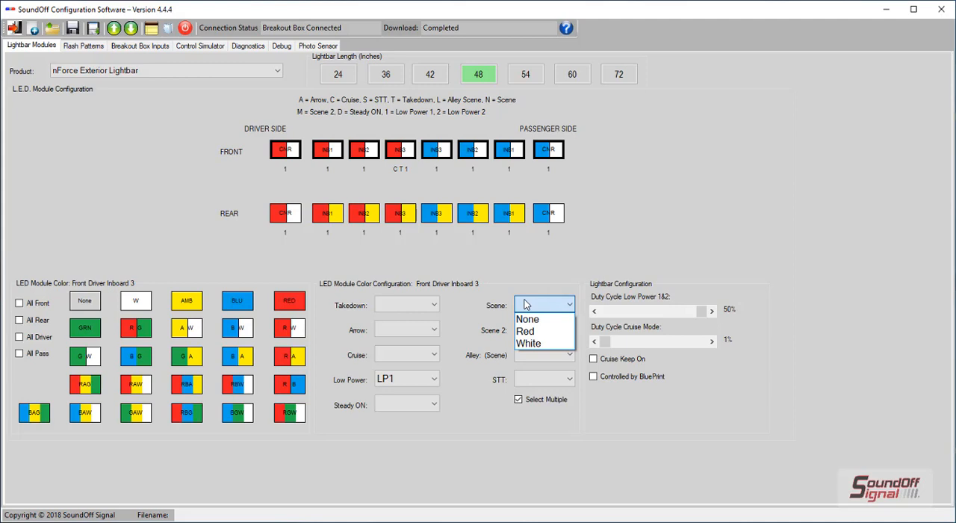
left_click(539, 340)
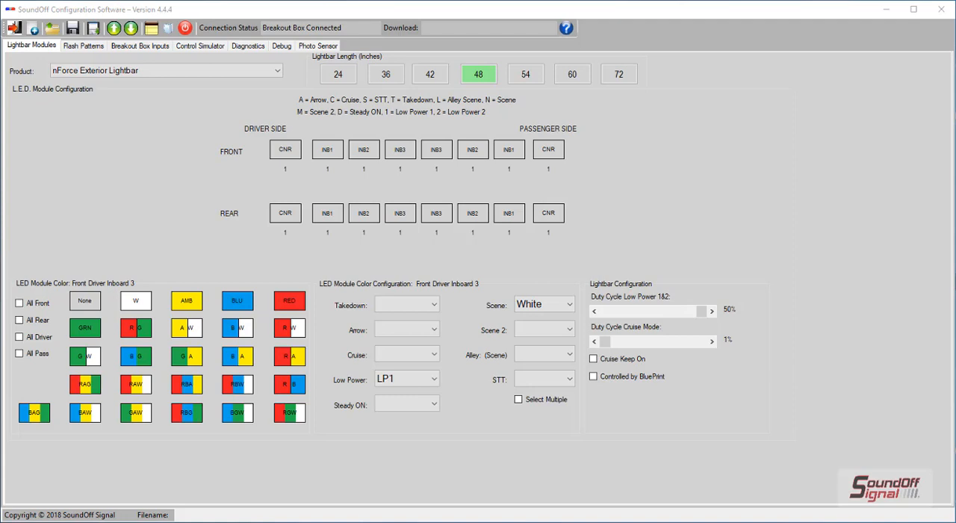
Step: Change the product to nForce Interior Lightbar/Traffic Controller without saving the existing settings
left_click(246, 75)
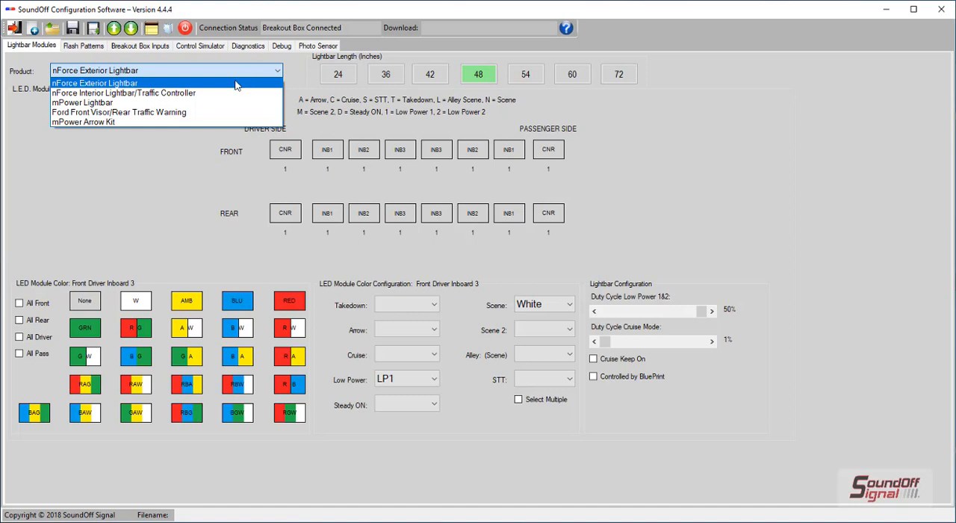
left_click(224, 93)
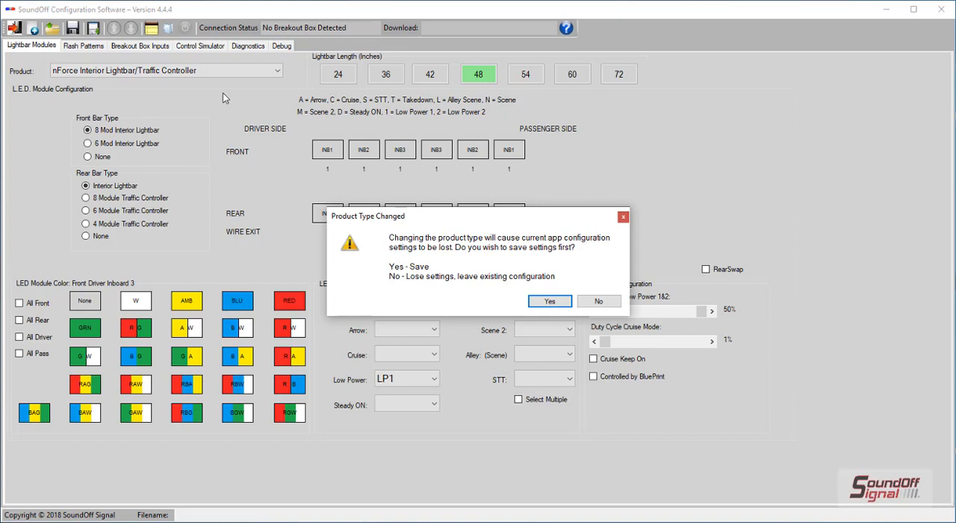
left_click(608, 302)
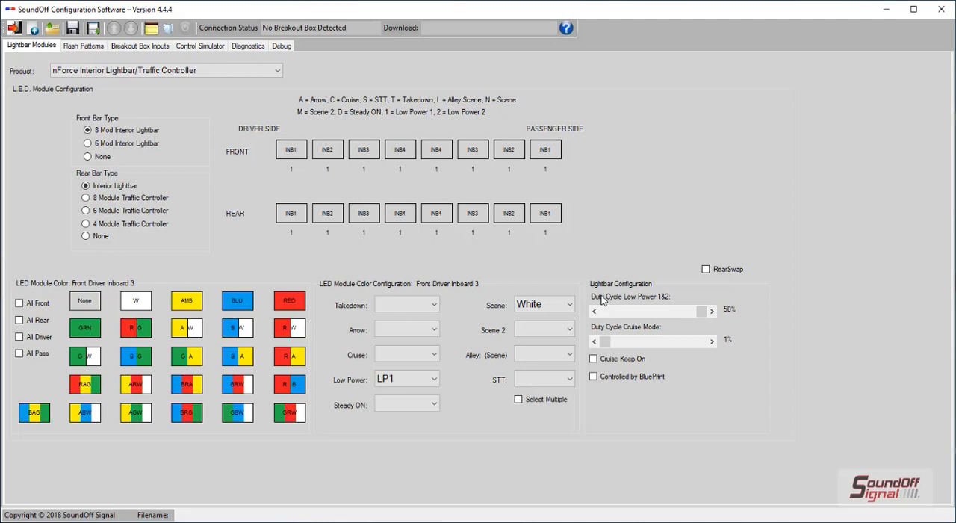
Step: Assign red/white to the front driver inboard 1 module, followed by blue/red/white (BRW) for all front modules
left_click(302, 152)
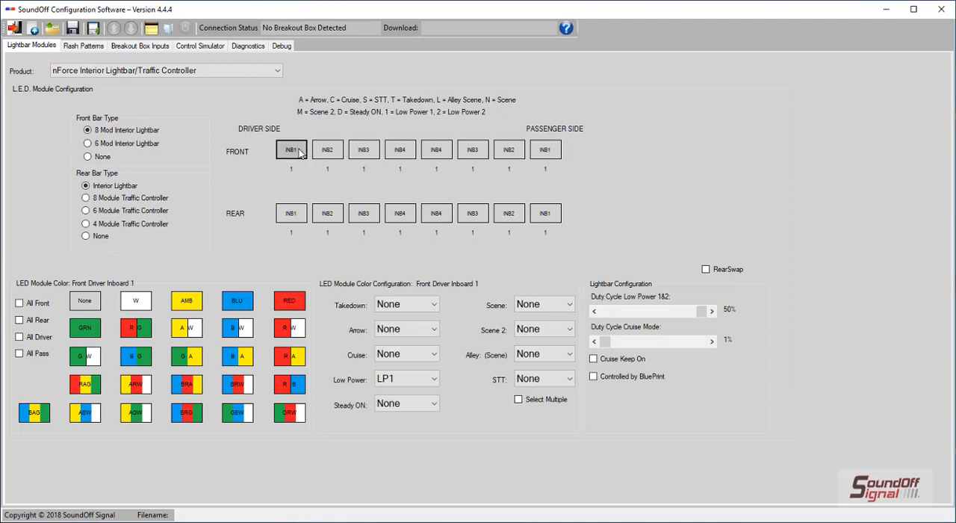
left_click(302, 332)
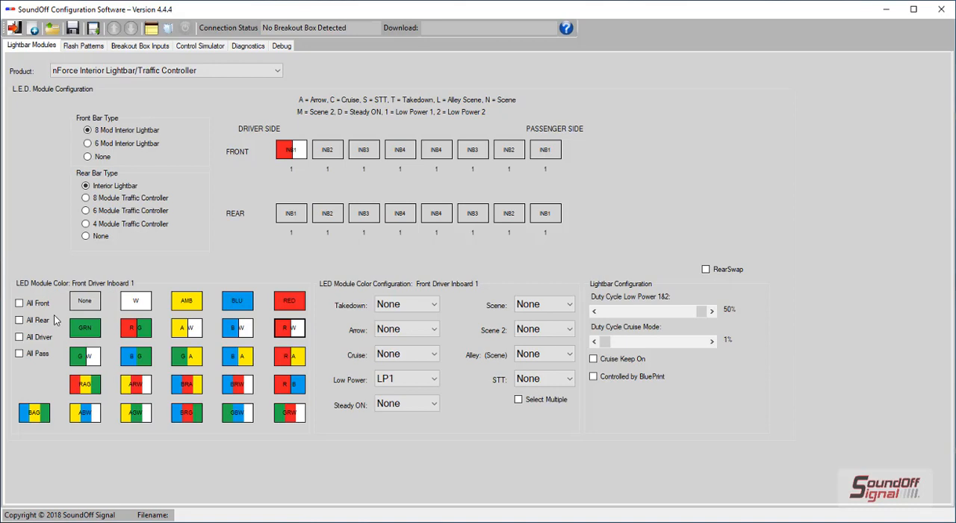
left_click(36, 303)
left_click(237, 384)
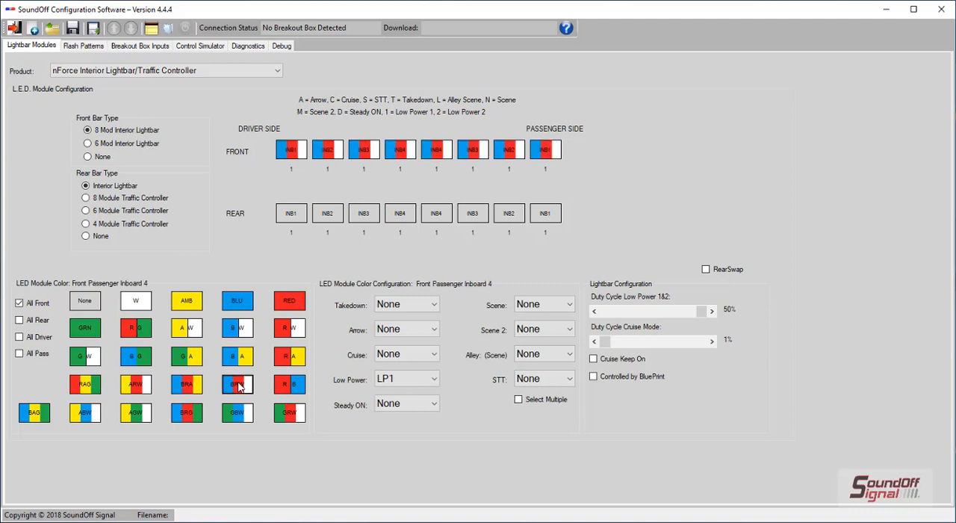
left_click(35, 306)
Step: Assign red/amber to all rear driver-side modules and blue/amber to all rear passenger-side modules
left_click(19, 320)
left_click(20, 338)
left_click(282, 360)
left_click(20, 336)
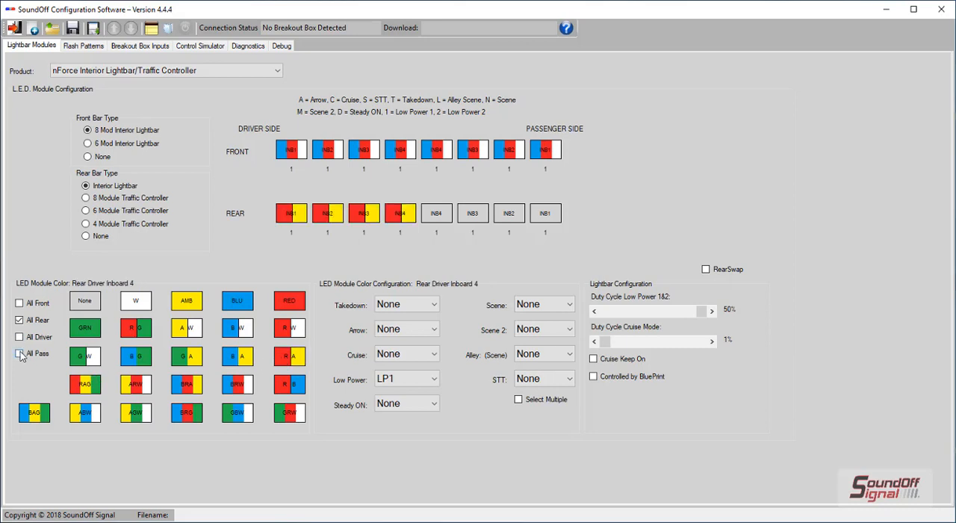
left_click(20, 353)
left_click(237, 357)
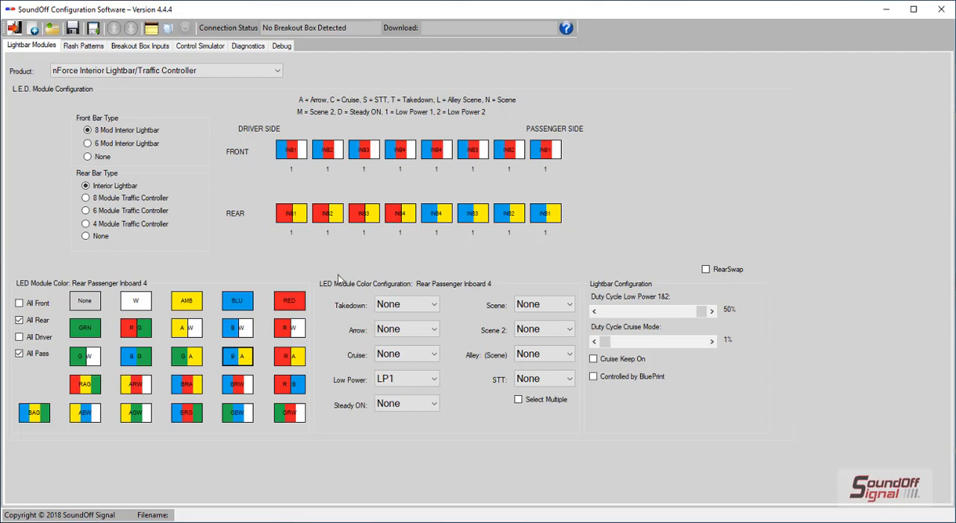
Step: Set the front driver inboard 4 module's Takedown color to White
left_click(401, 157)
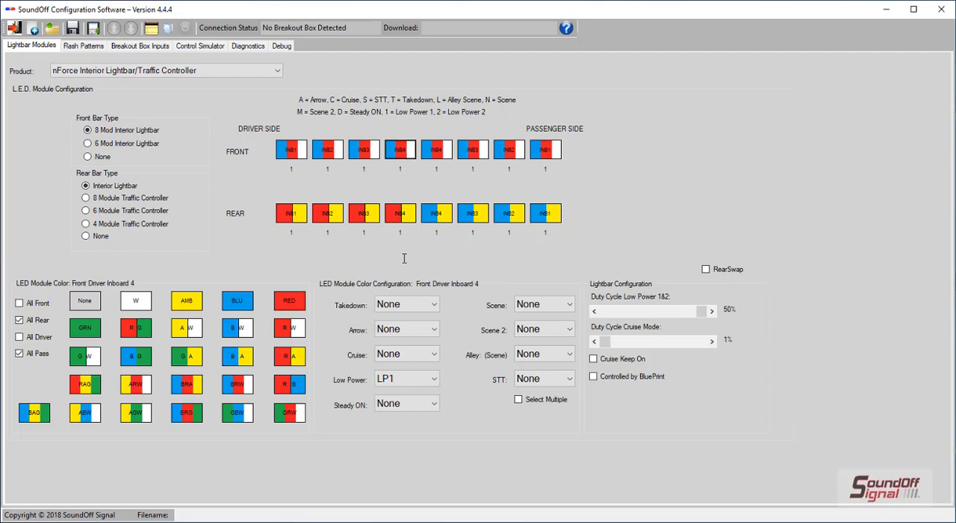
left_click(414, 306)
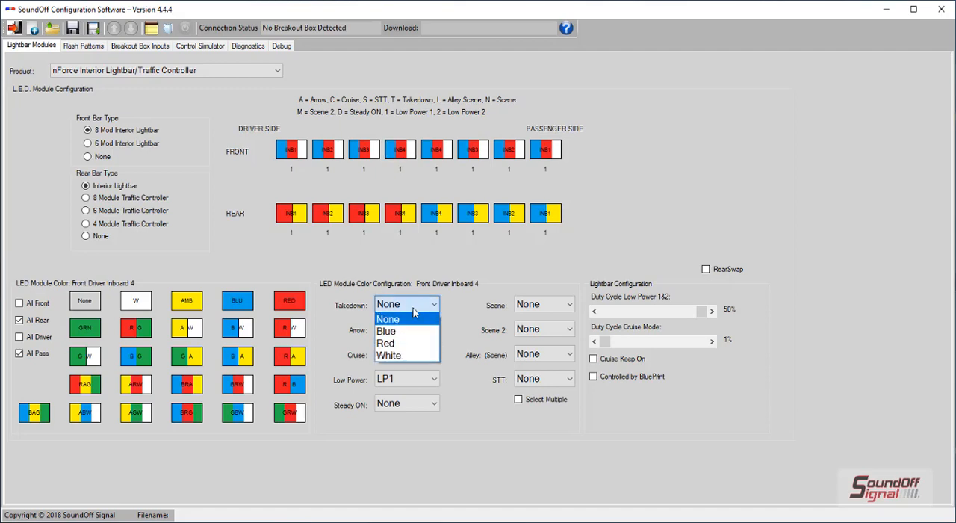
left_click(403, 355)
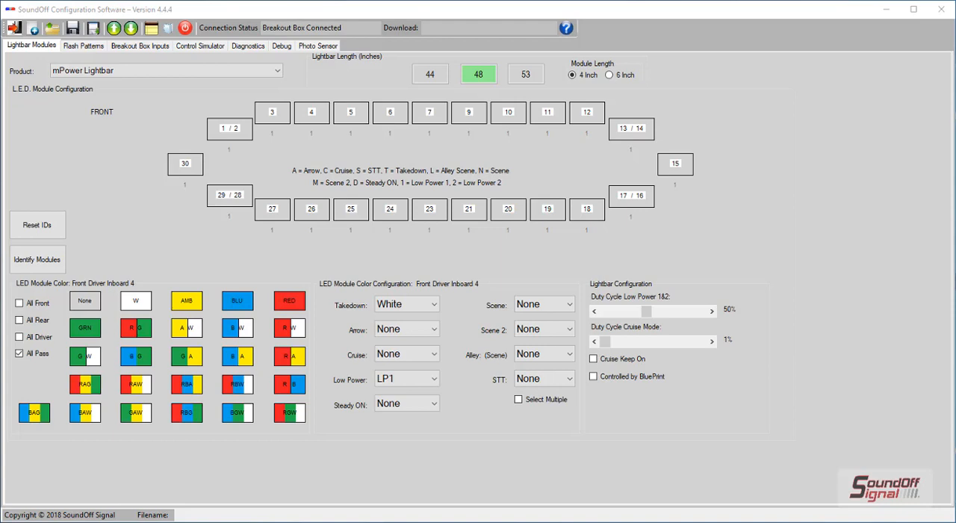
Step: Automatically identify the mPower lightbar's modules, accepting the loss of the current module colors
left_click(37, 259)
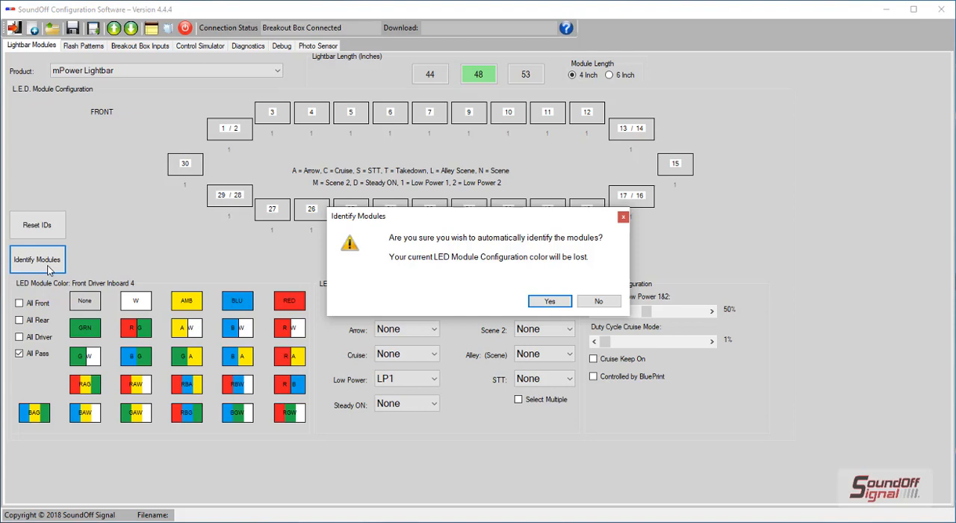
left_click(537, 303)
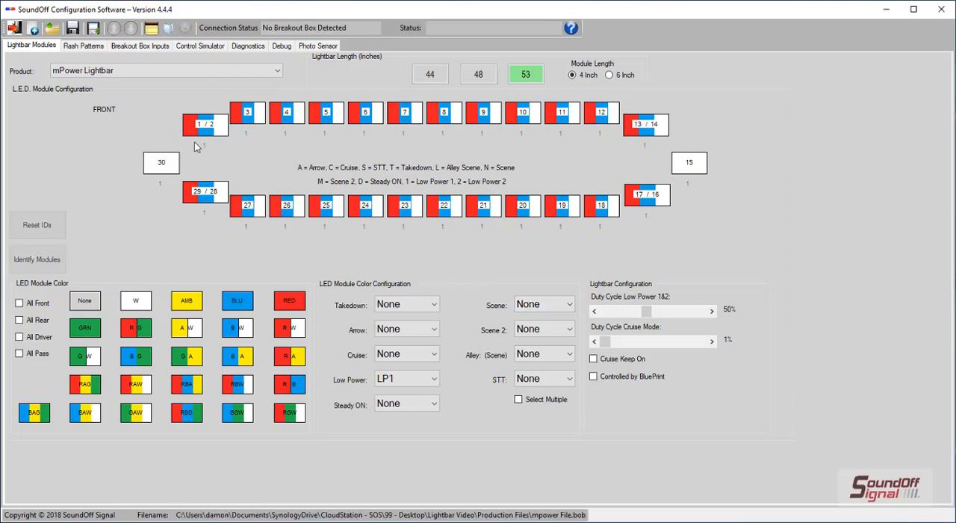
Step: Assign the SC3 : Quint flash pattern to the front corner modules in Mode 1
left_click(84, 46)
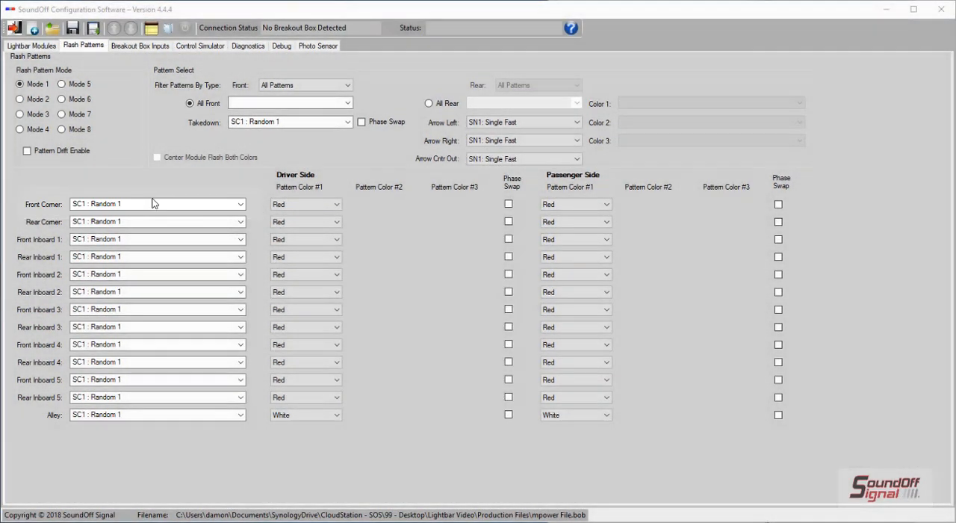
left_click(153, 205)
left_click(154, 234)
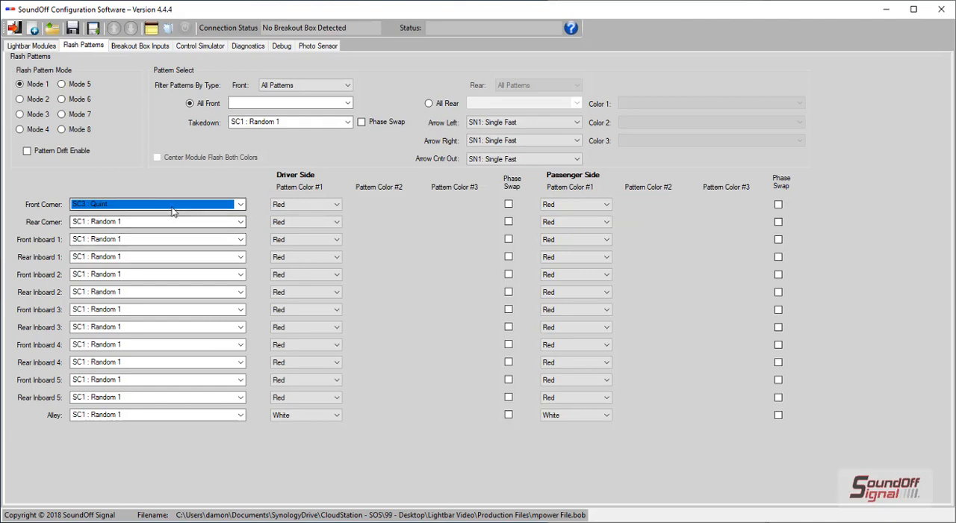
Step: Change the front corner flash pattern to DC3 : Quint Dual and enable phase swap for its driver side
left_click(240, 203)
left_click_drag(240, 249, 249, 331)
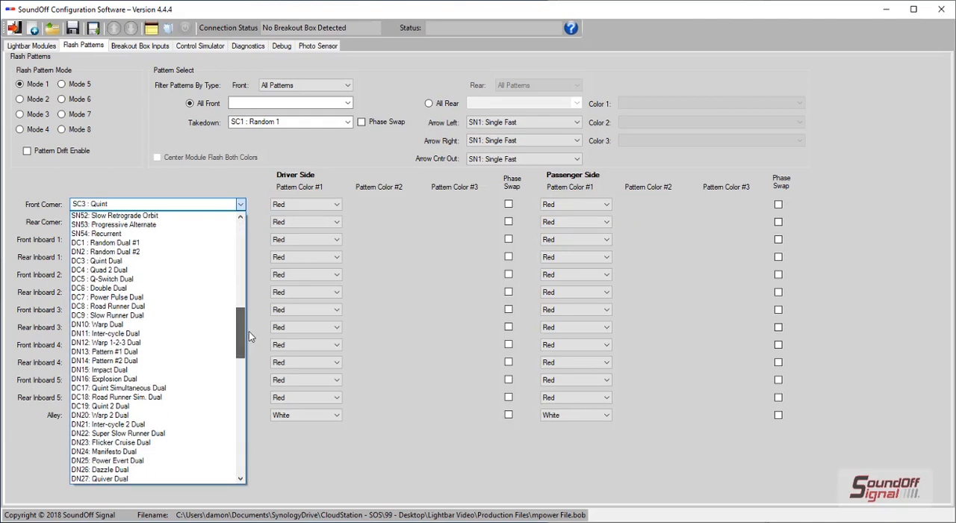
left_click(112, 259)
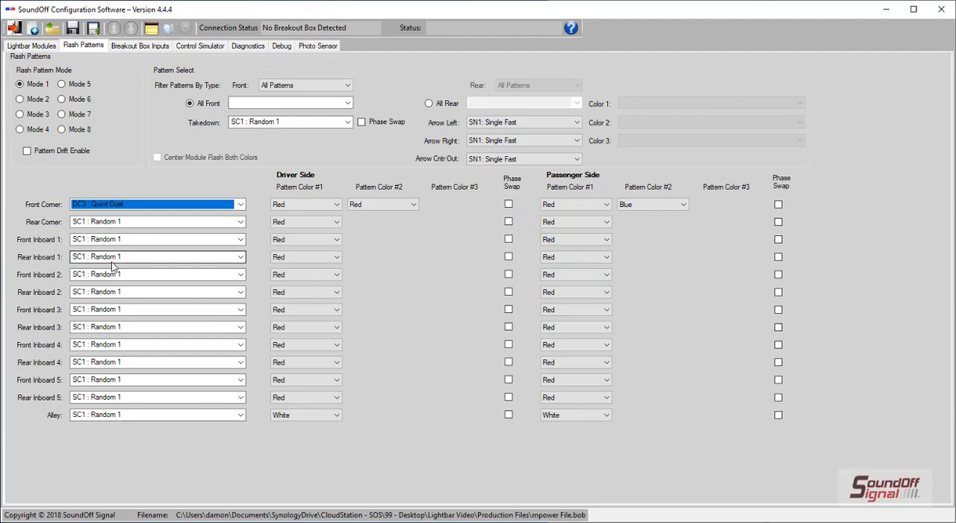
left_click(507, 204)
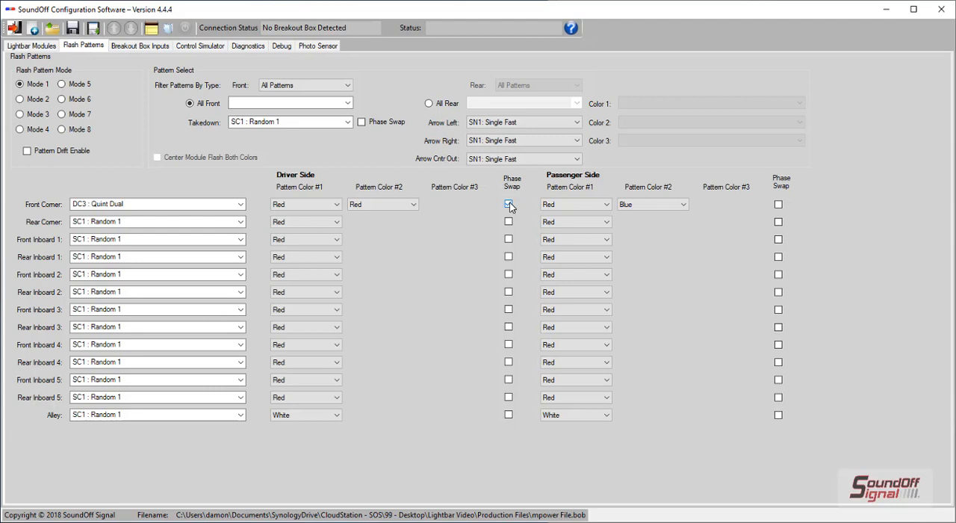
Step: Apply the SC4 : Quad 2 flash pattern to all front modules
left_click(347, 103)
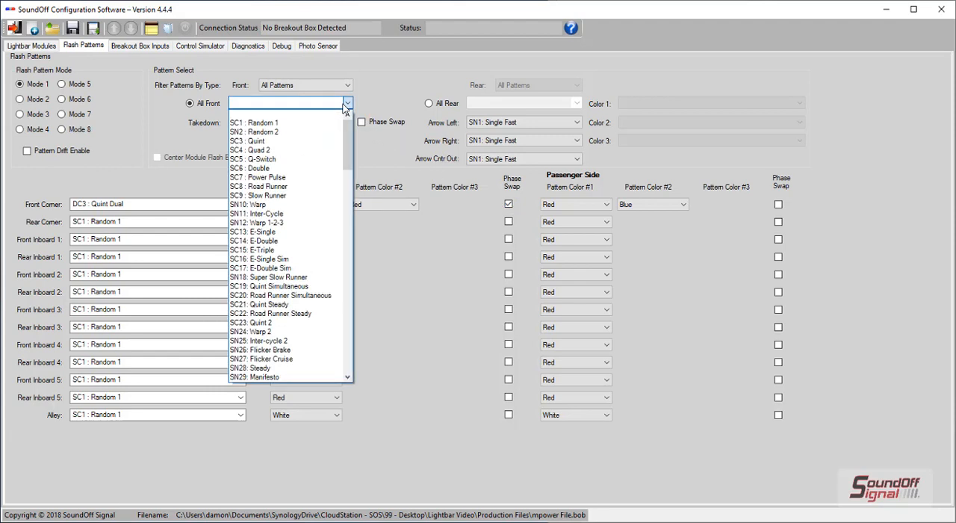
left_click(336, 152)
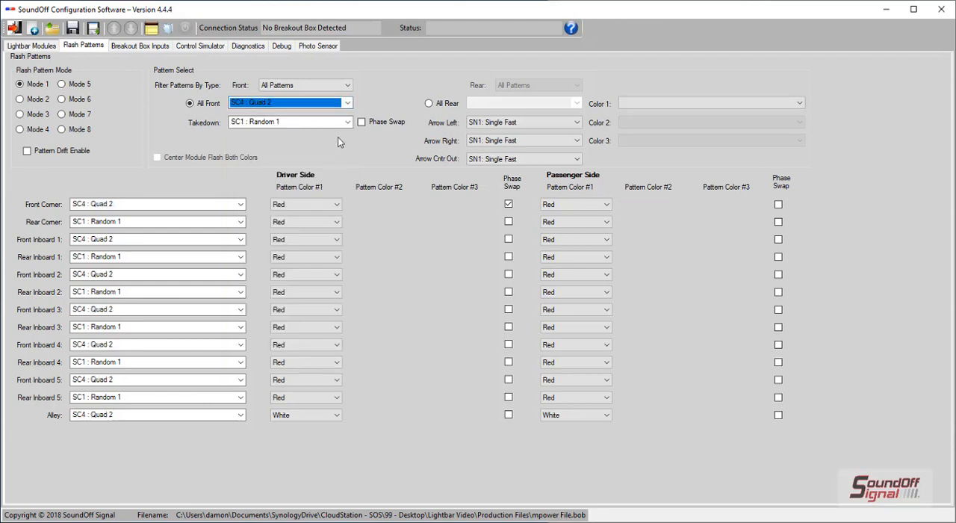
left_click(347, 86)
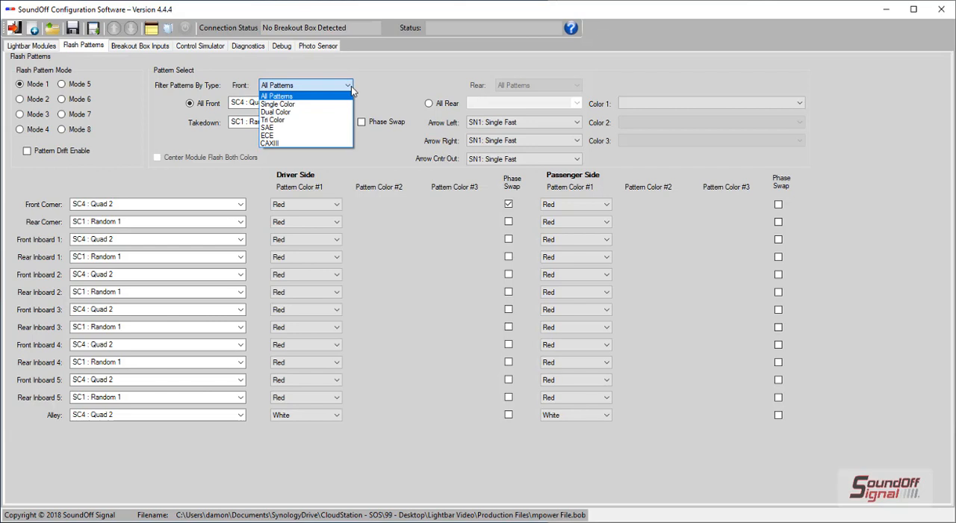
left_click(347, 88)
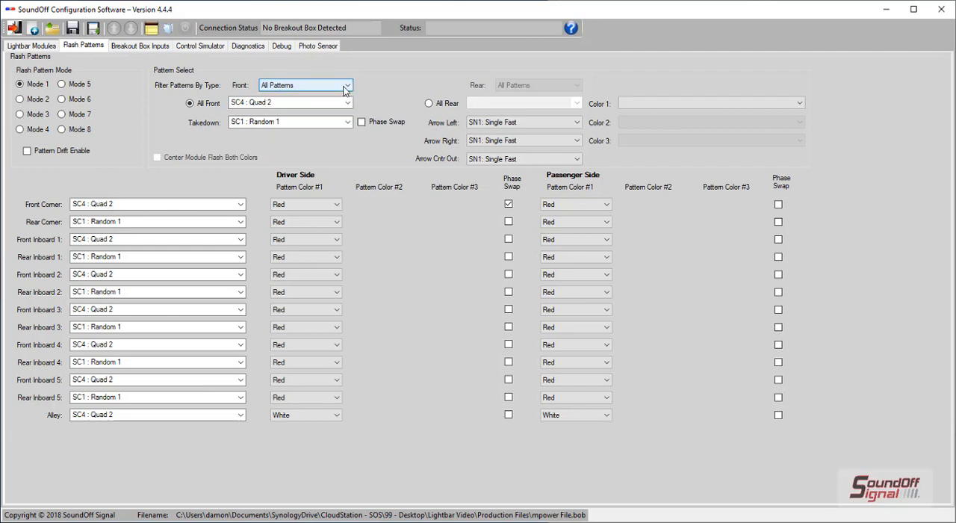
Step: Set Color 1 of the SC4 : Quad 2 pattern to Blue for all front modules in Mode 1
left_click(657, 104)
left_click(654, 130)
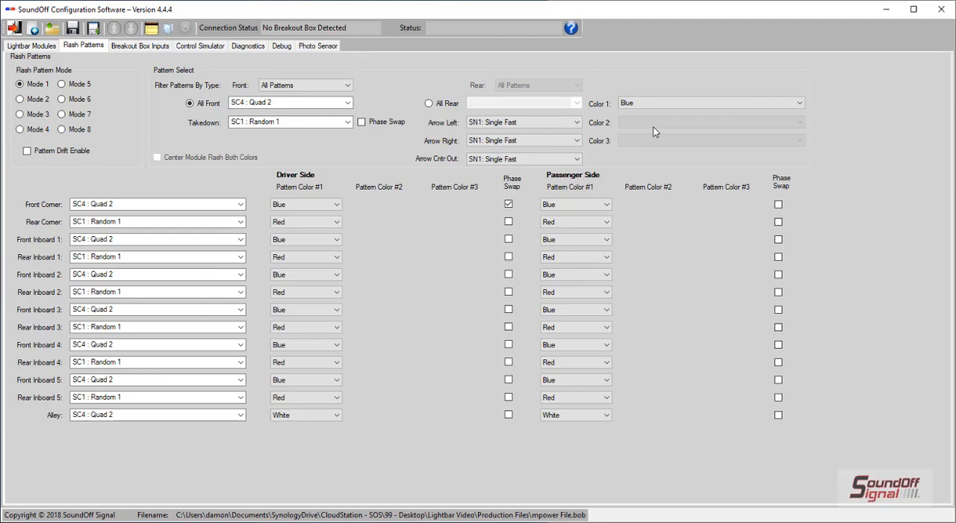
left_click(34, 100)
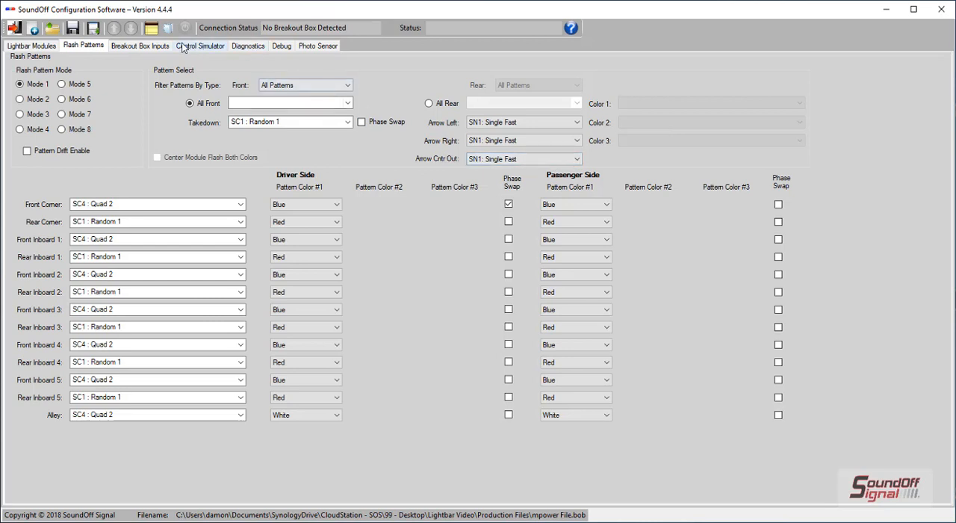
Step: Configure the W15: Yellow breakout box input to switch the driver alley light off
left_click(155, 45)
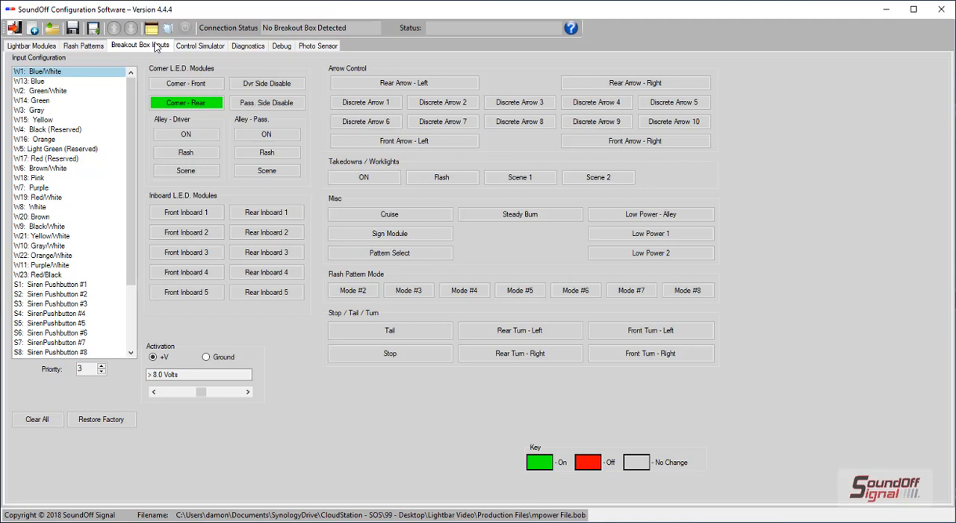
left_click(52, 121)
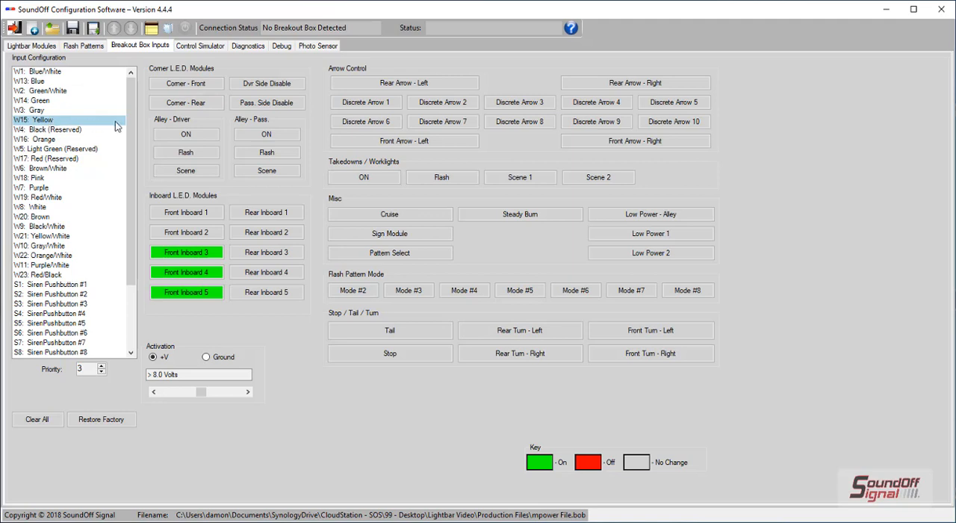
left_click(165, 135)
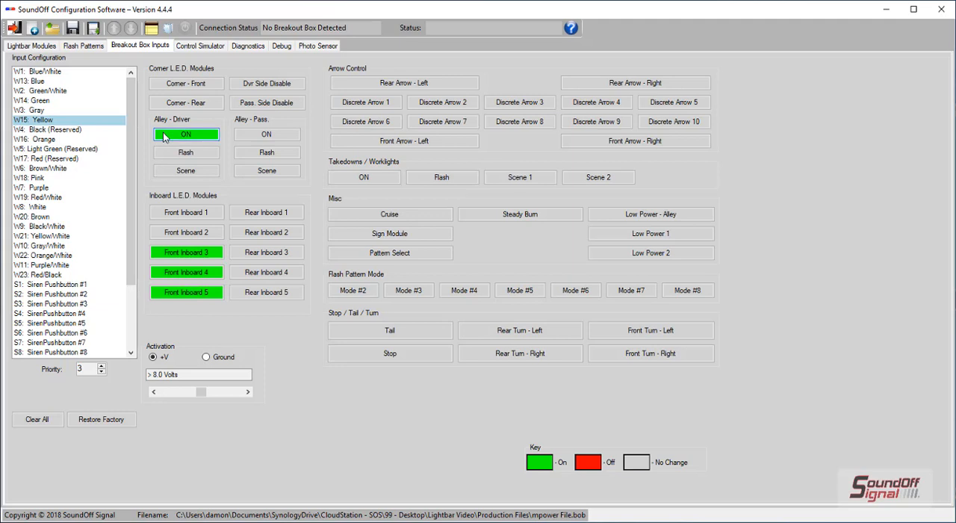
left_click(164, 133)
Step: Configure input W1: Blue/White to turn the front corner modules on and input W13: Blue to turn them off
left_click(47, 72)
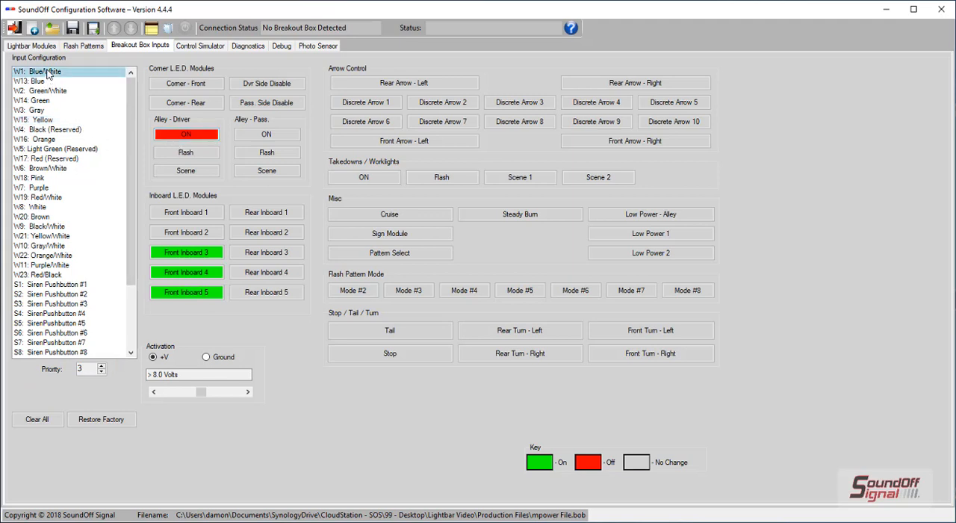
left_click(166, 84)
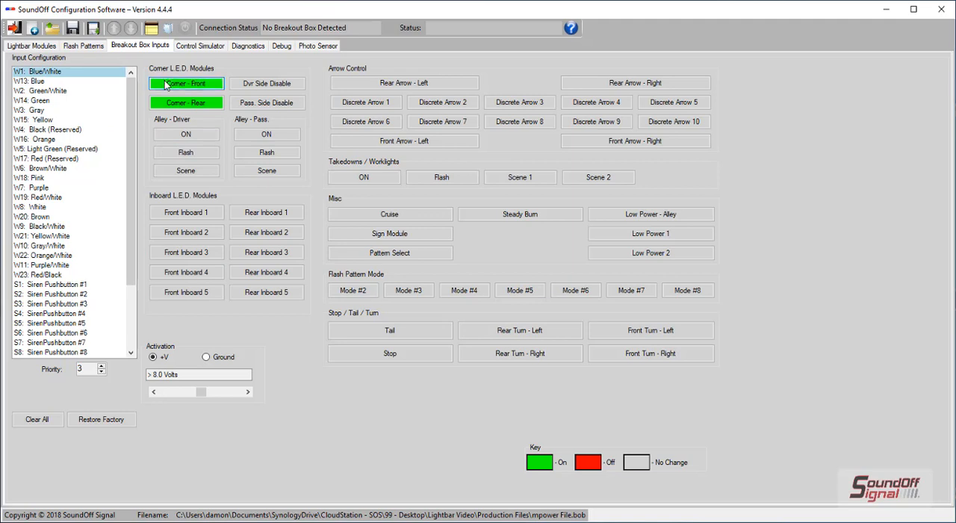
left_click(118, 81)
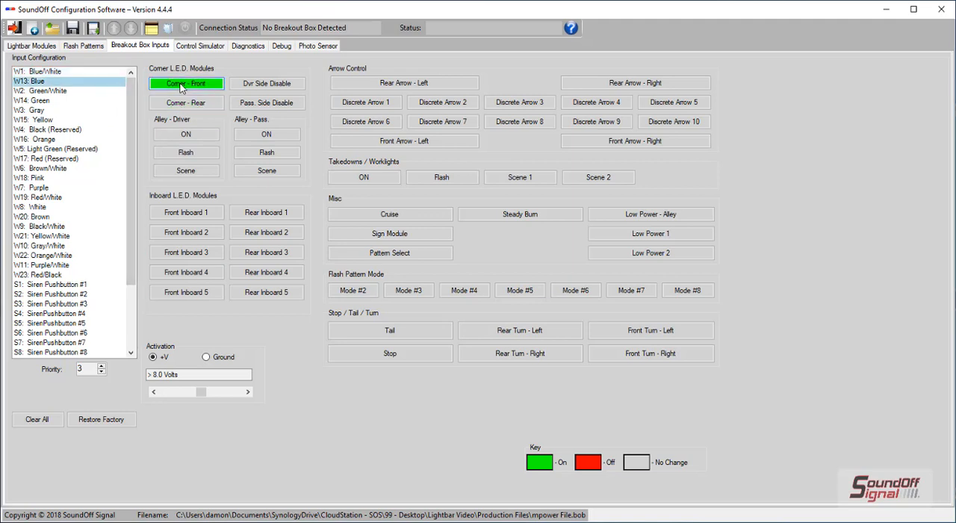
left_click(180, 88)
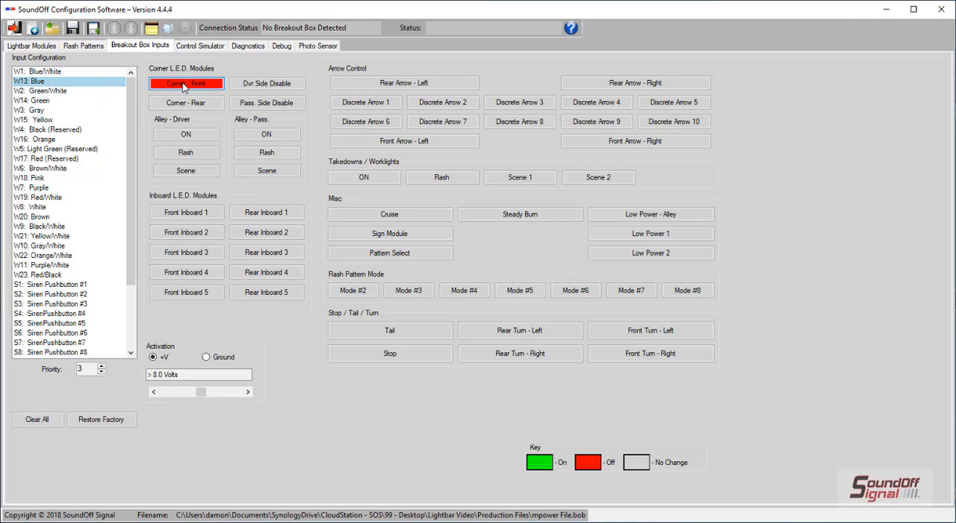
Step: Set the priority of input W1: Blue/White to 4
left_click(107, 73)
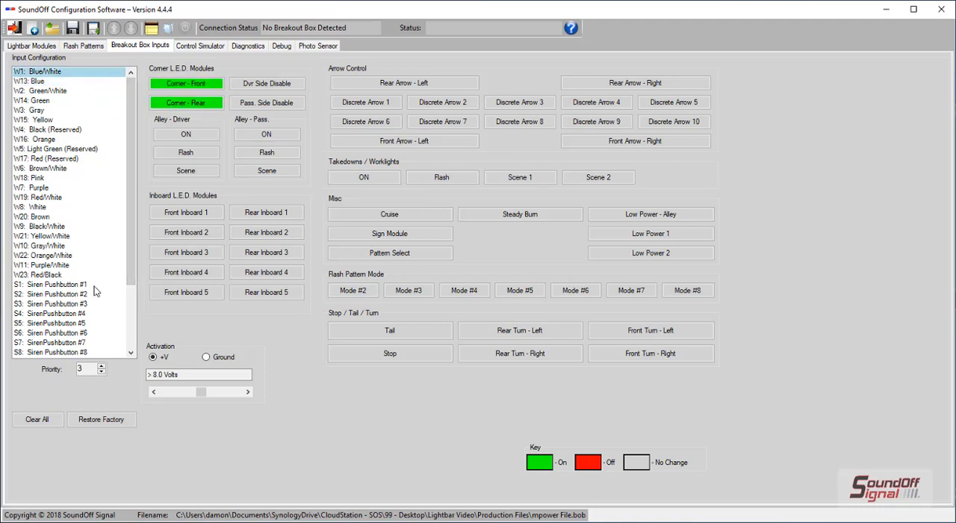
left_click(102, 365)
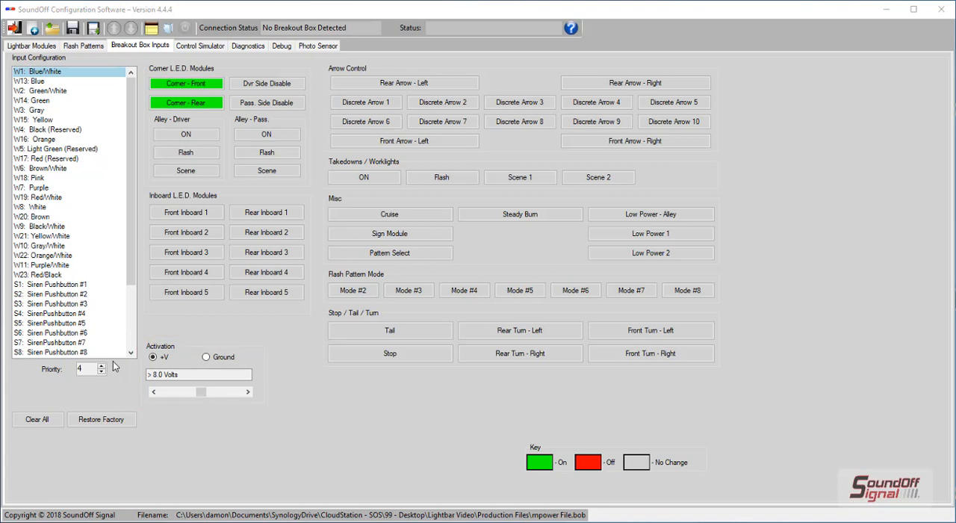
Step: Add the Cruise function, turned on, to the P1: Photo Sensor input
left_click_drag(133, 289, 133, 362)
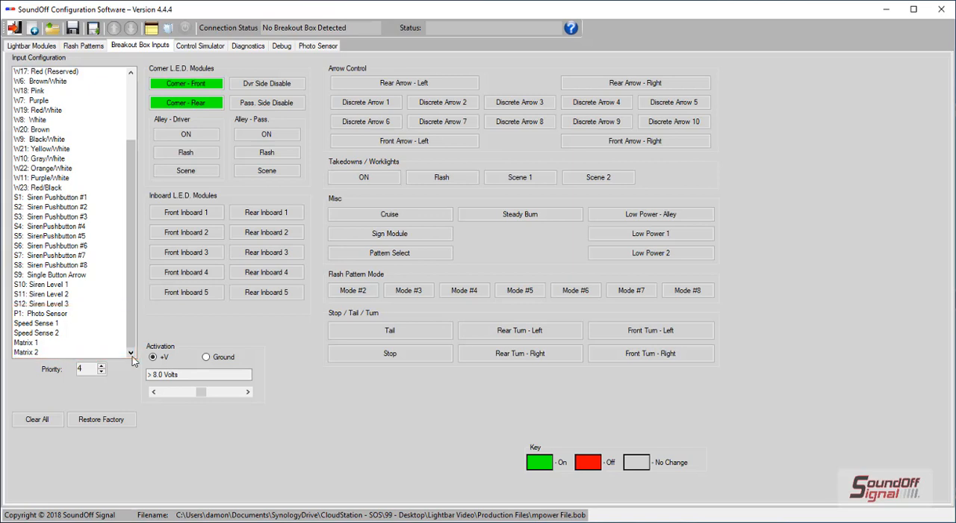
left_click(51, 315)
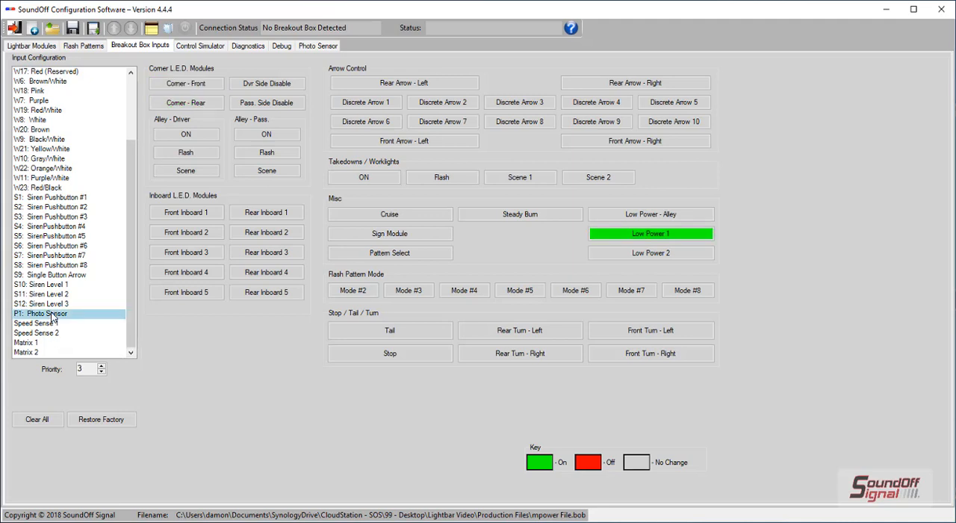
left_click(337, 219)
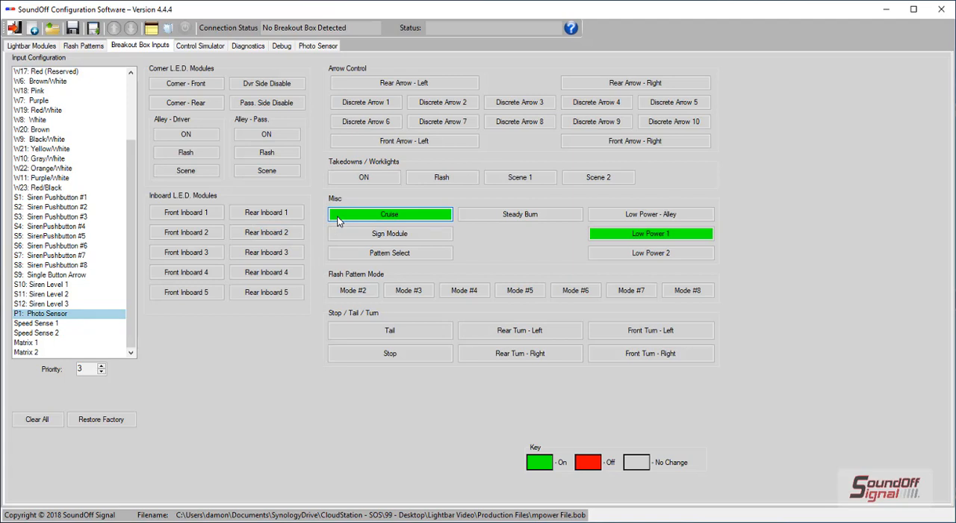
Step: Set the Speed Sense 1 vehicle to 2014 - 2017 Ford Interceptor Sedan and turn on flash pattern Mode #2 for it
left_click(89, 324)
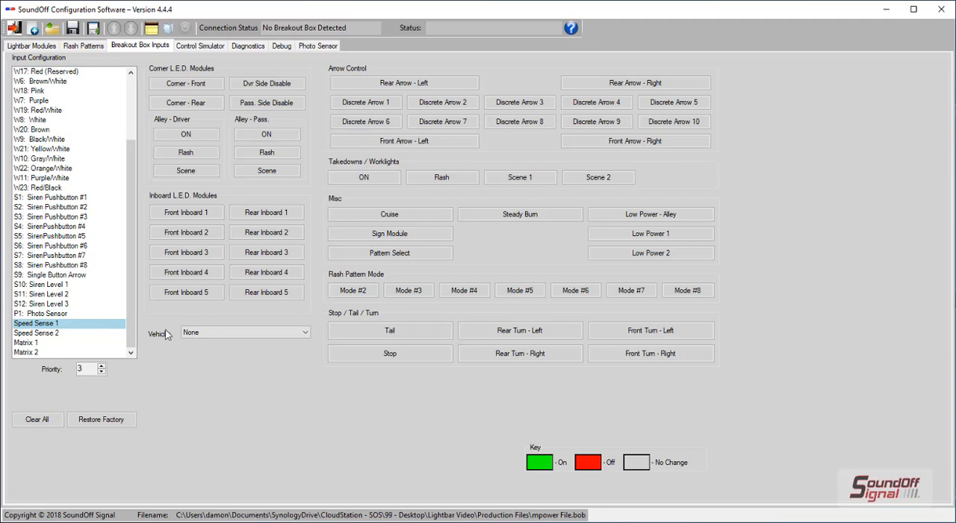
left_click(207, 330)
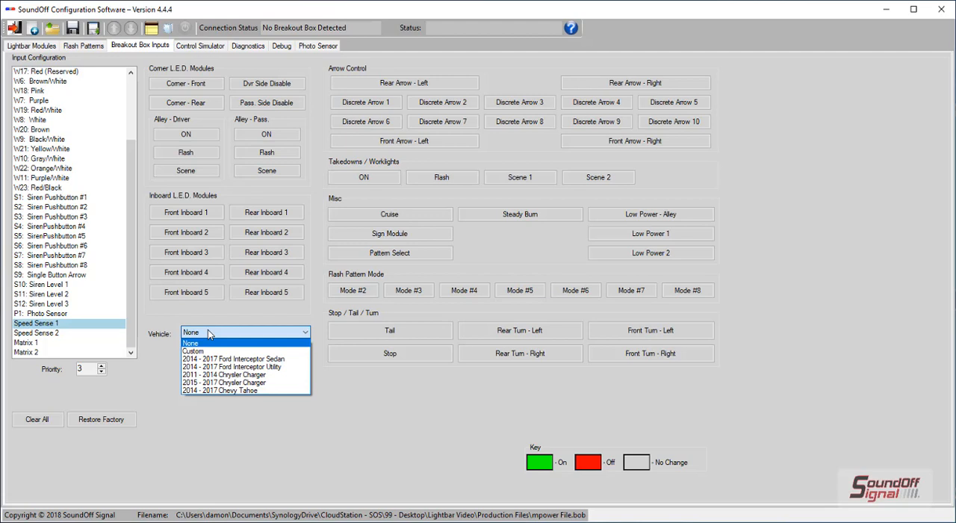
left_click(224, 358)
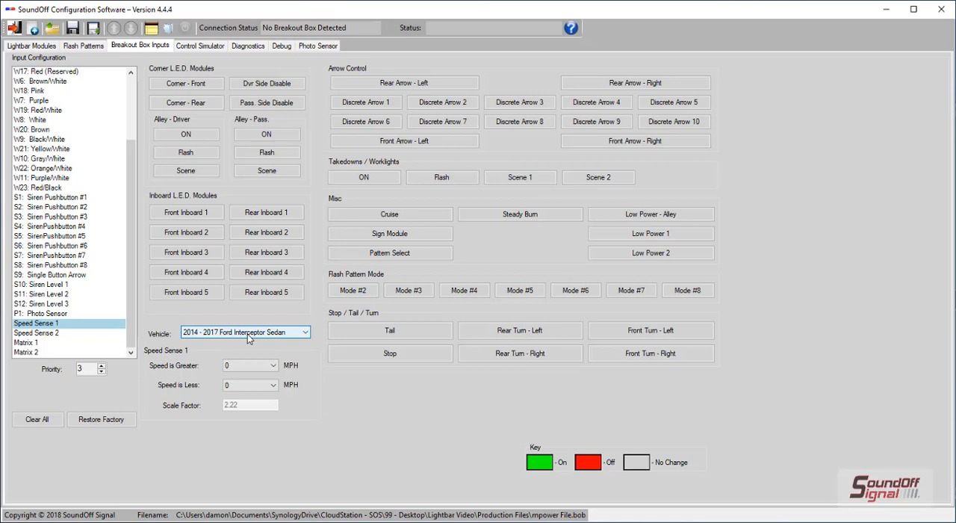
left_click(349, 296)
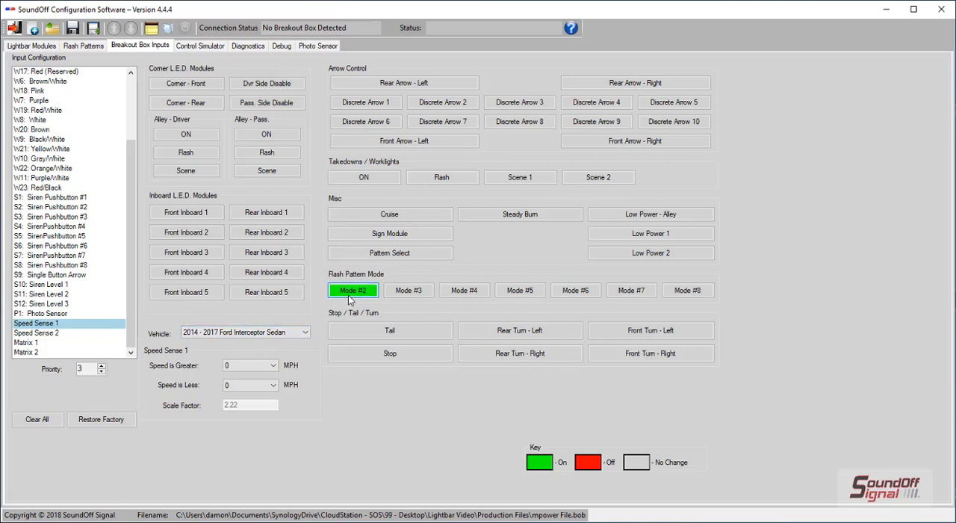
Step: In the Matrix 1 setup, set Input A to S10: Siren Level 1 in the On state with the And operator
left_click(87, 343)
left_click(164, 343)
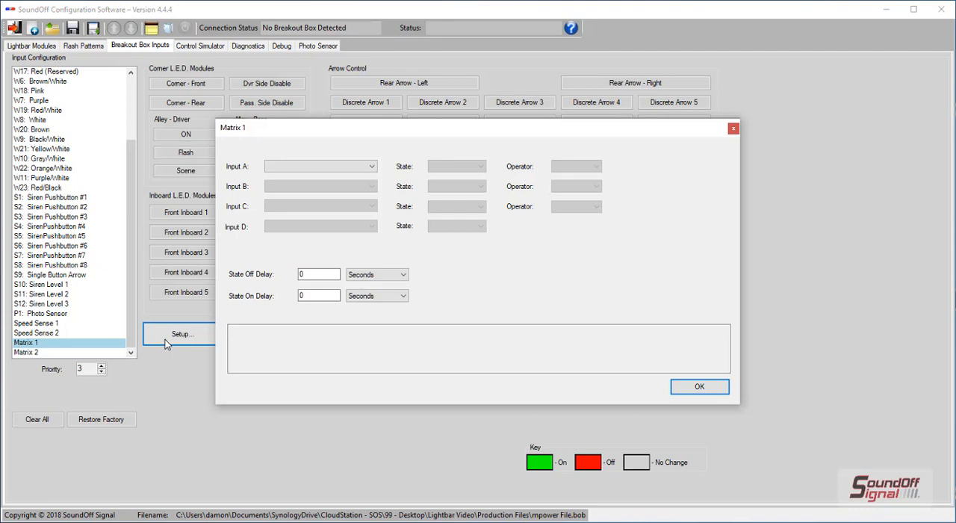
left_click(310, 167)
scroll(341, 348, "down", 1)
left_click(321, 405)
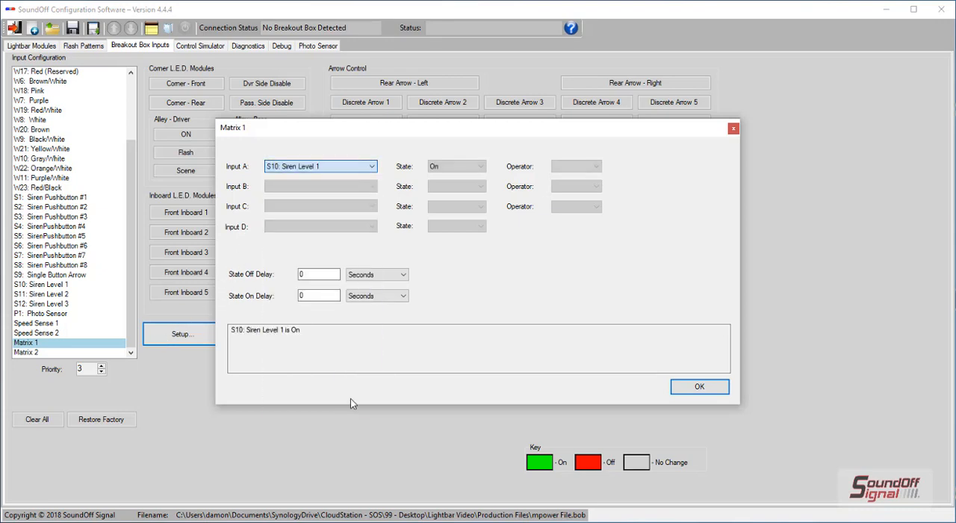
left_click(576, 165)
left_click(575, 184)
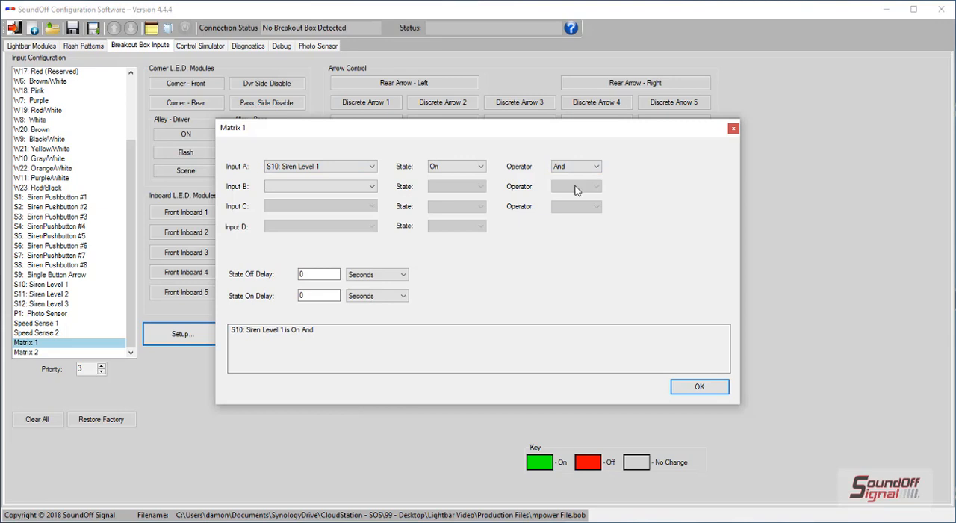
Step: Set Matrix 1's Input B to W3: Gray in the Off state with the And operator
left_click(374, 190)
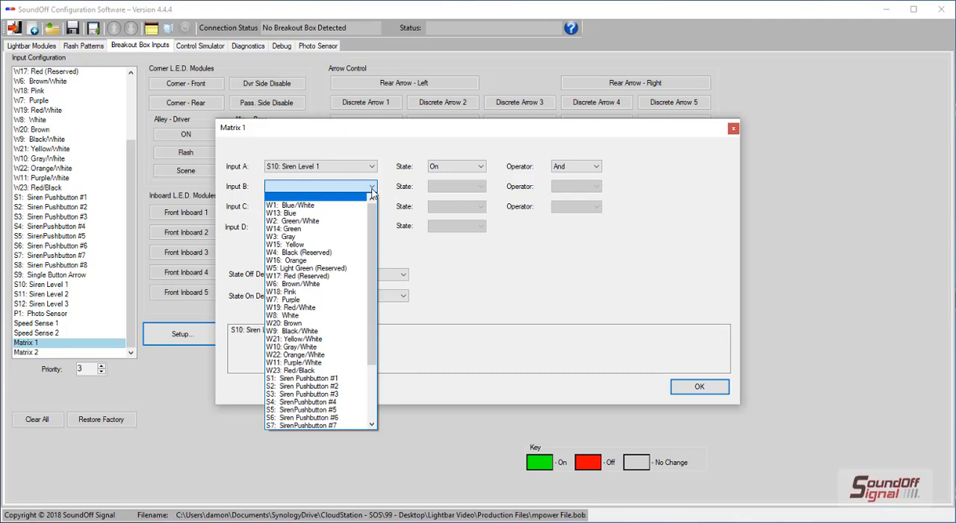
left_click(292, 236)
left_click(456, 187)
left_click(452, 210)
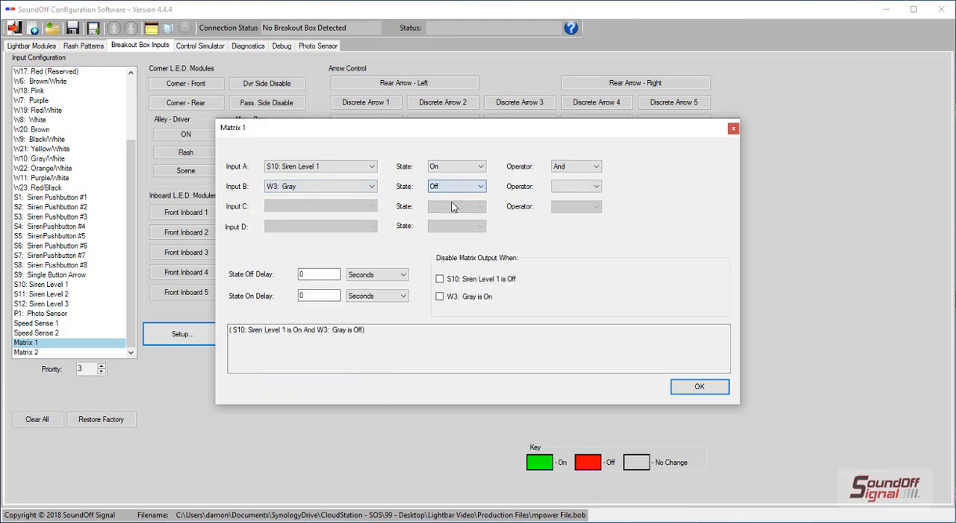
left_click(562, 187)
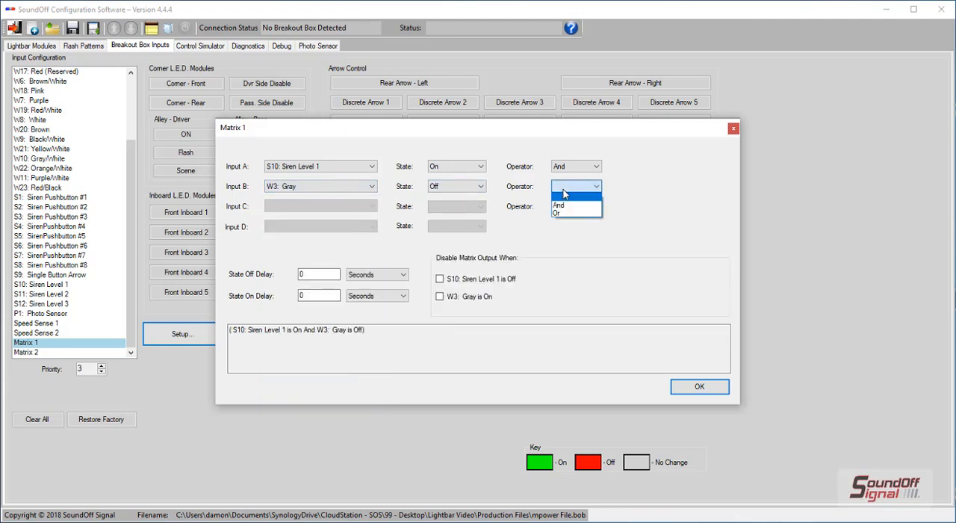
left_click(567, 205)
Step: Set Matrix 1's Input C to W18: Pink in the On state, accept the setup, and turn on the Stop function for Matrix 1
left_click(372, 207)
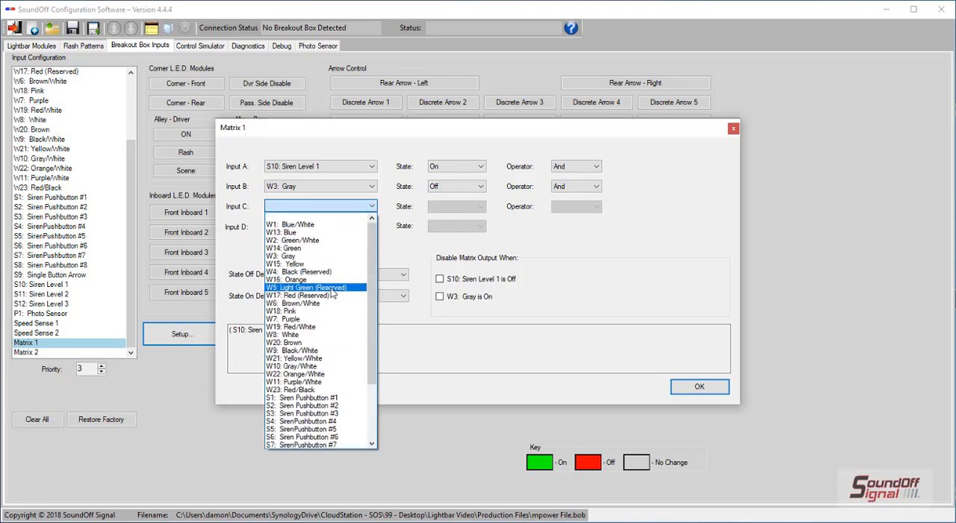
left_click(321, 311)
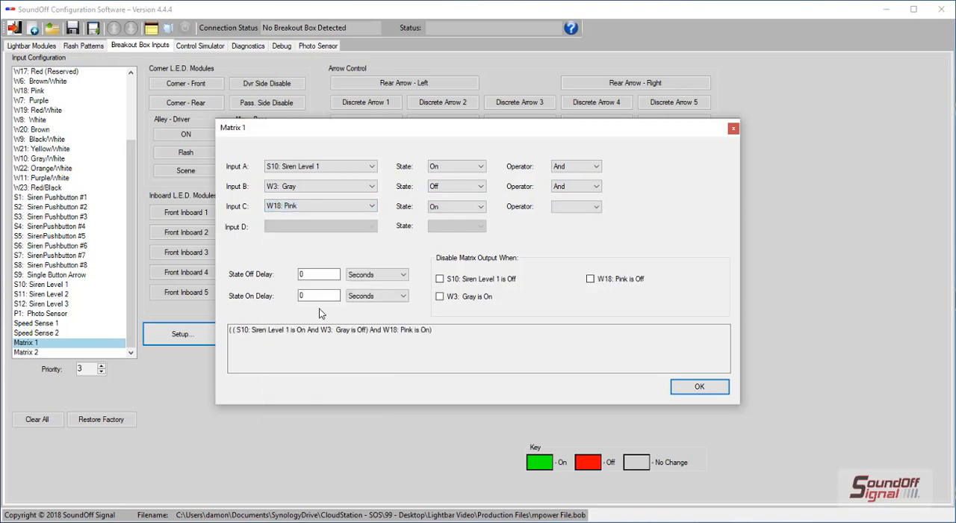
left_click(699, 386)
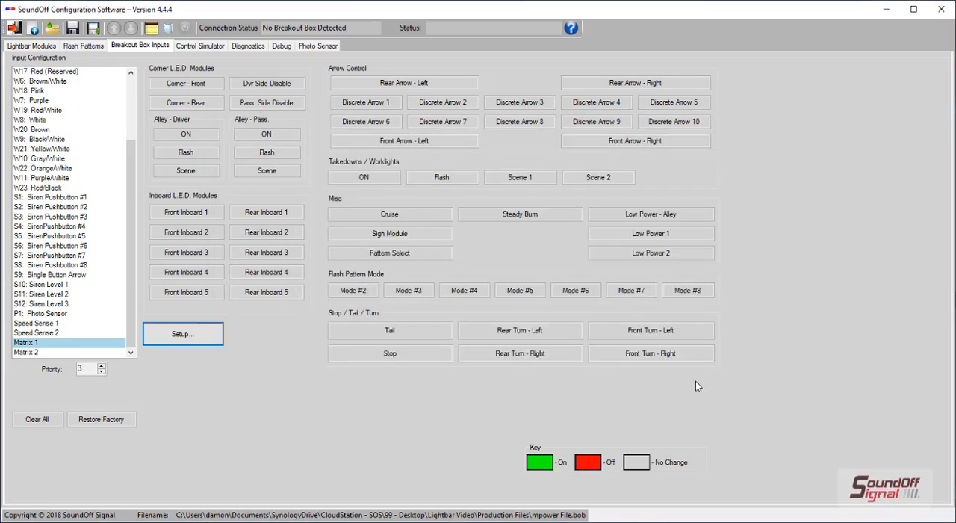
left_click(424, 356)
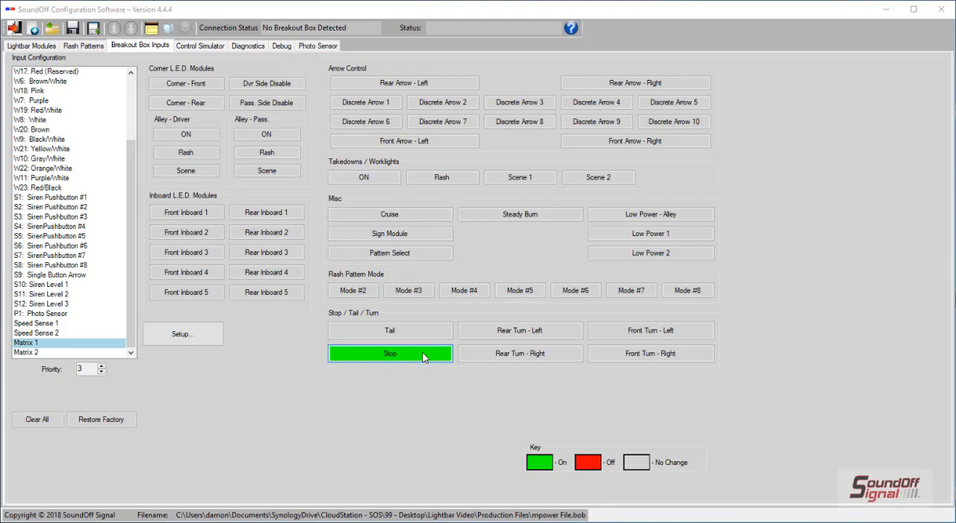
Step: Examine the simulated light control assignments, the firmware diagnostics, the debug information, and the photo sensor settings
left_click(186, 46)
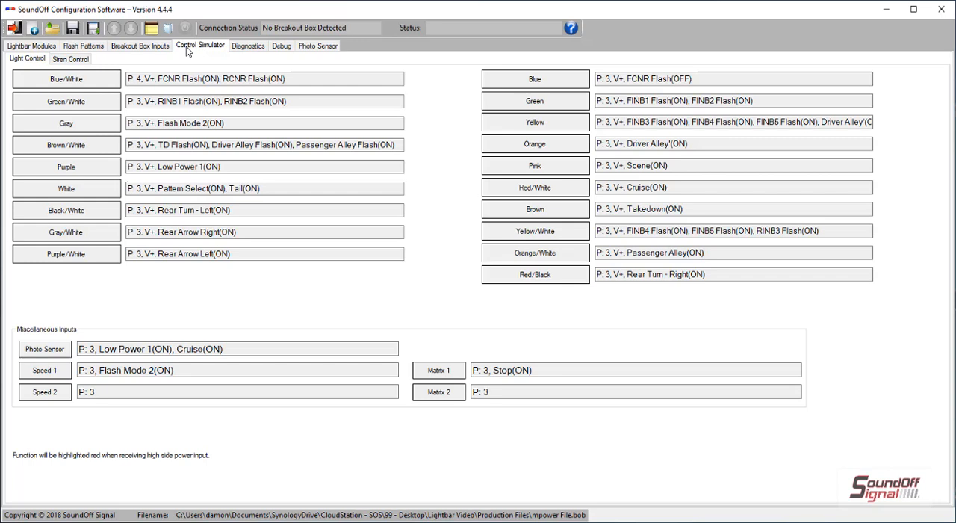
left_click(238, 51)
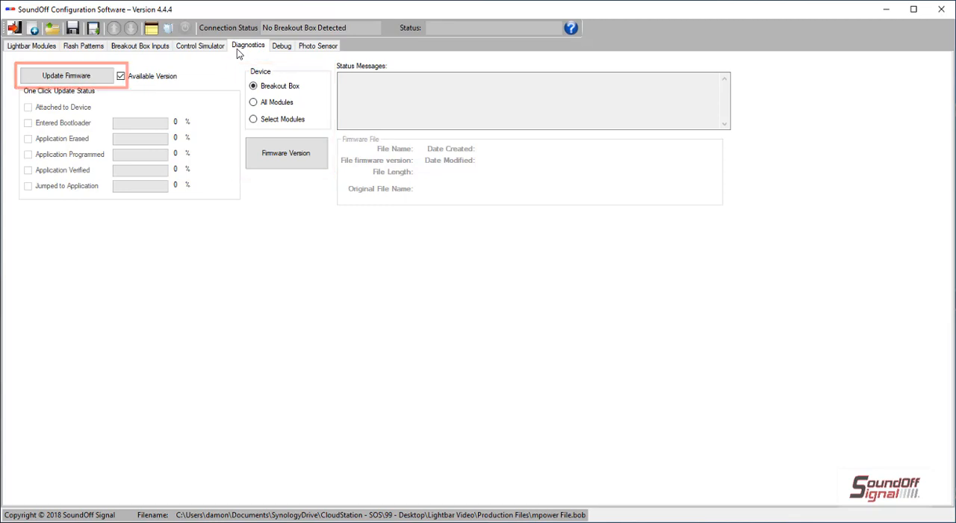
left_click(283, 49)
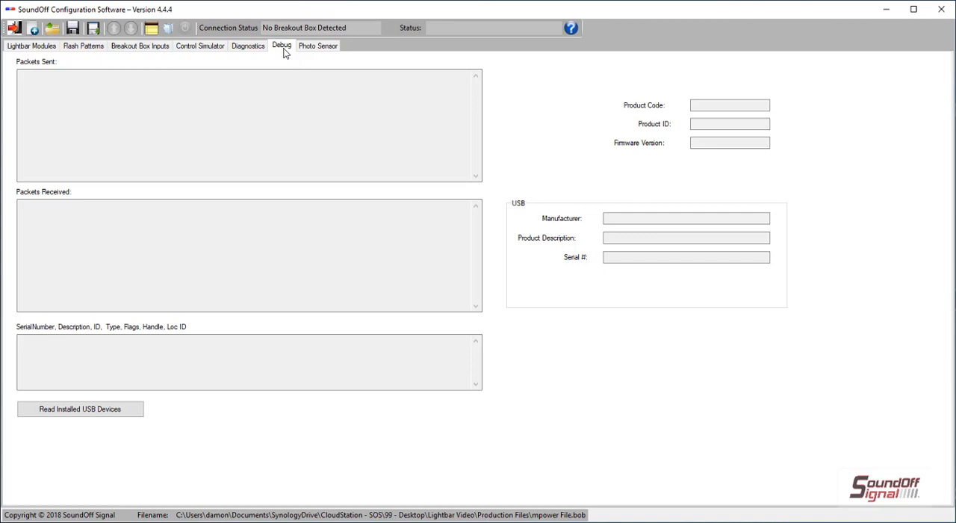
left_click(316, 48)
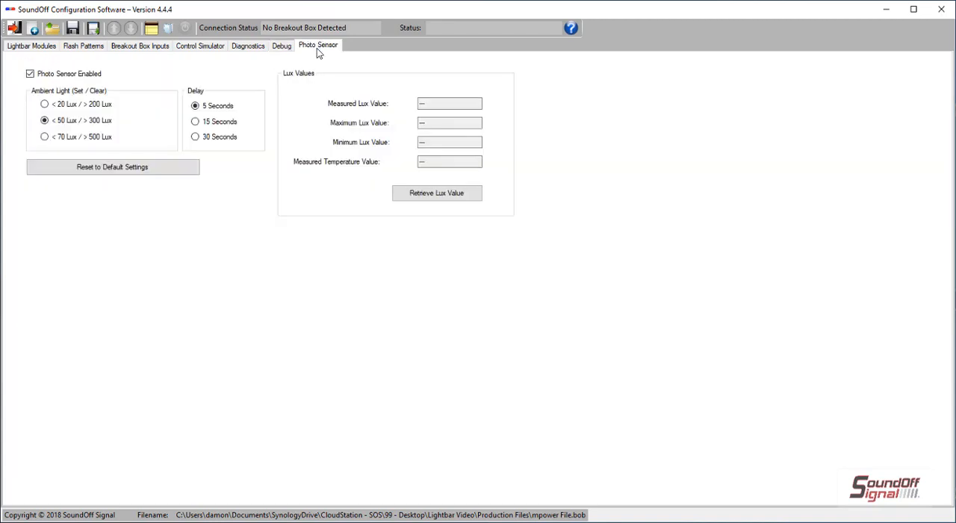